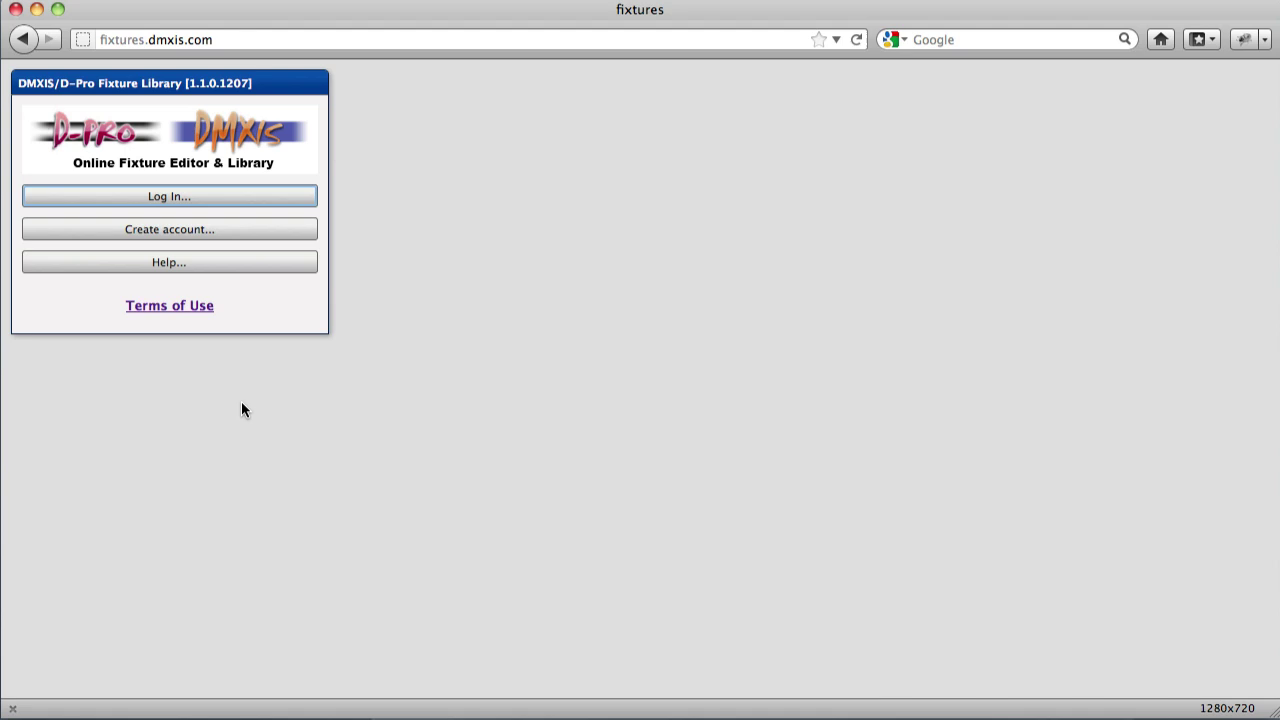
# Start a new account registration, accept the Terms of use, then cancel it.
pyautogui.click(73, 229)
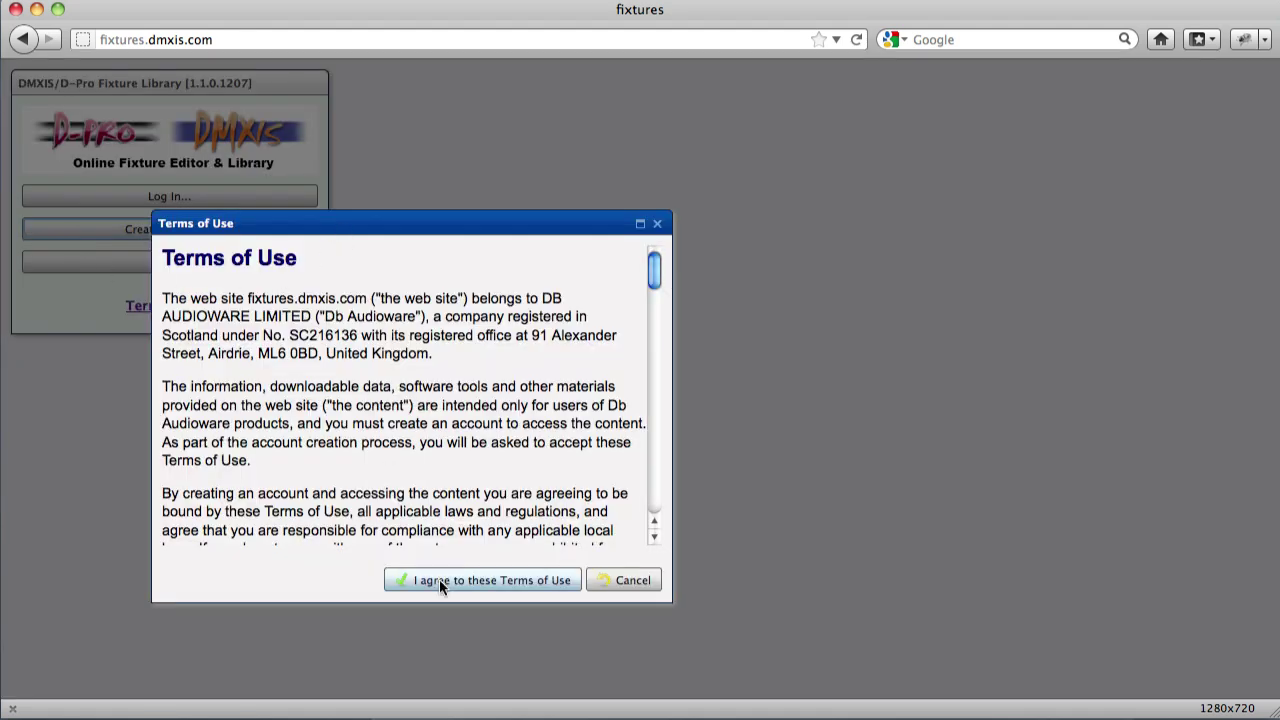
pyautogui.click(439, 580)
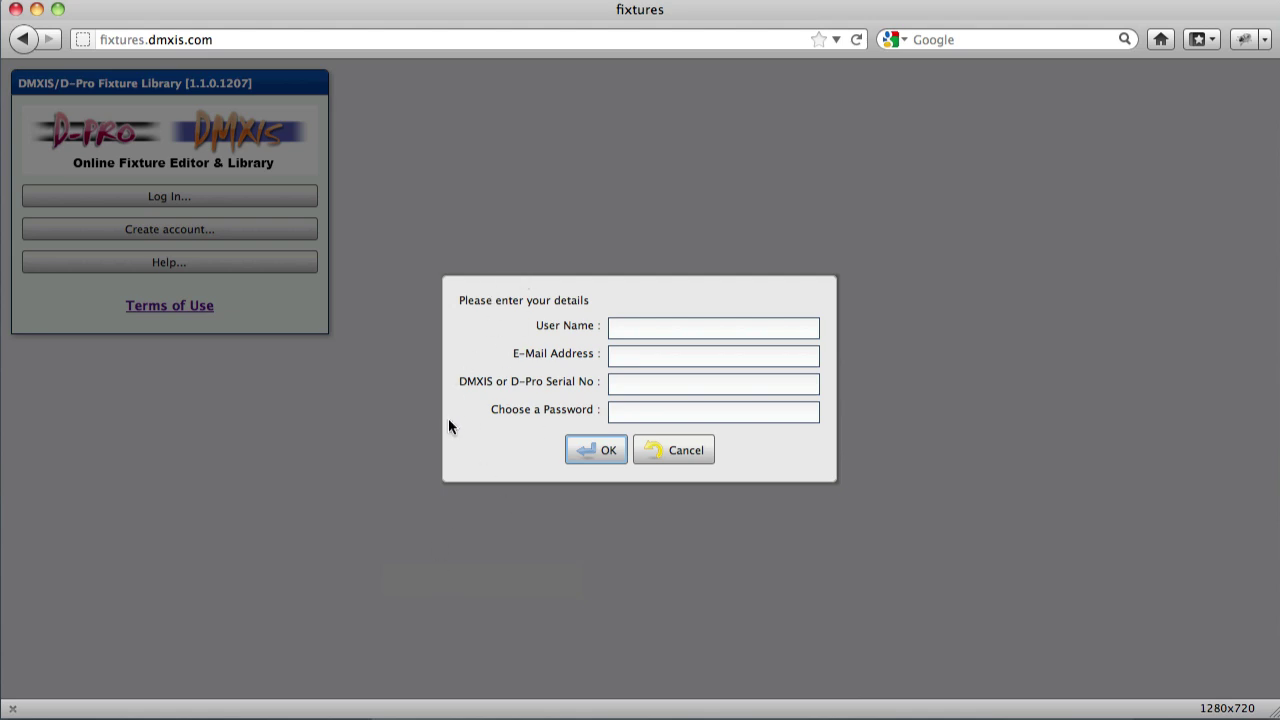
pyautogui.click(687, 458)
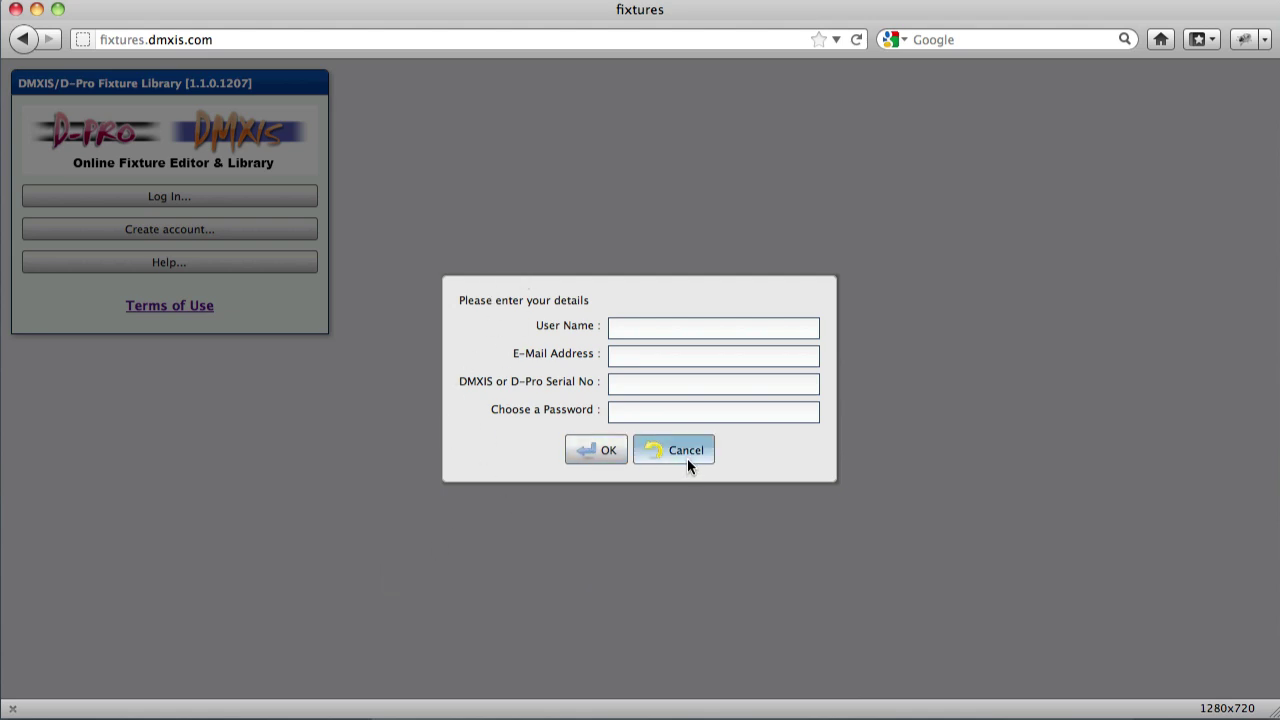
# Log in with the account name and password.
pyautogui.click(74, 197)
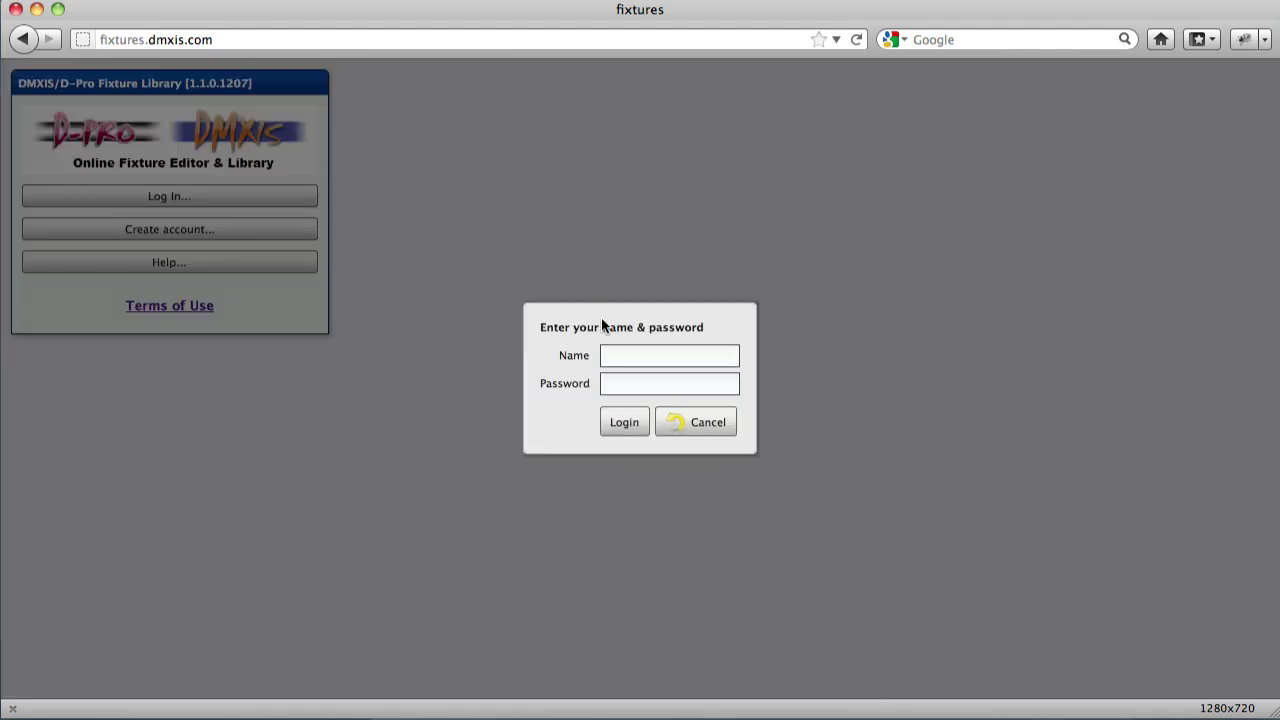
pyautogui.click(613, 355)
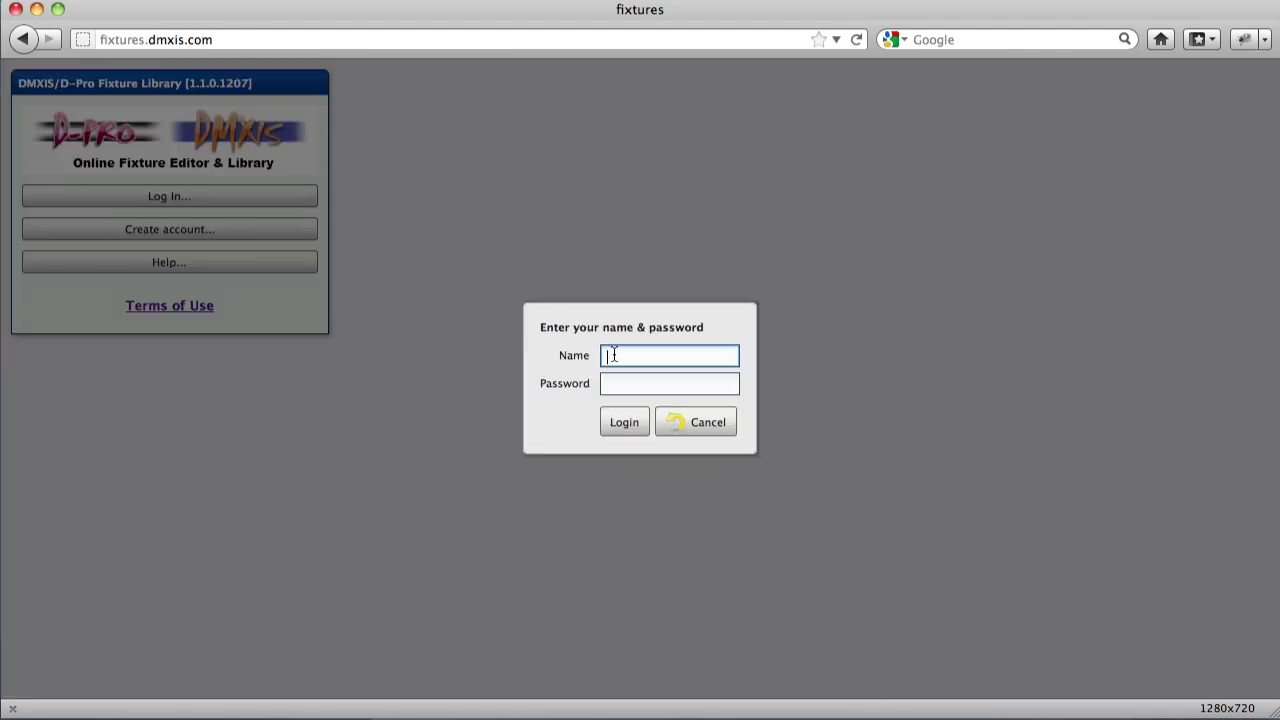
pyautogui.write('test-1')
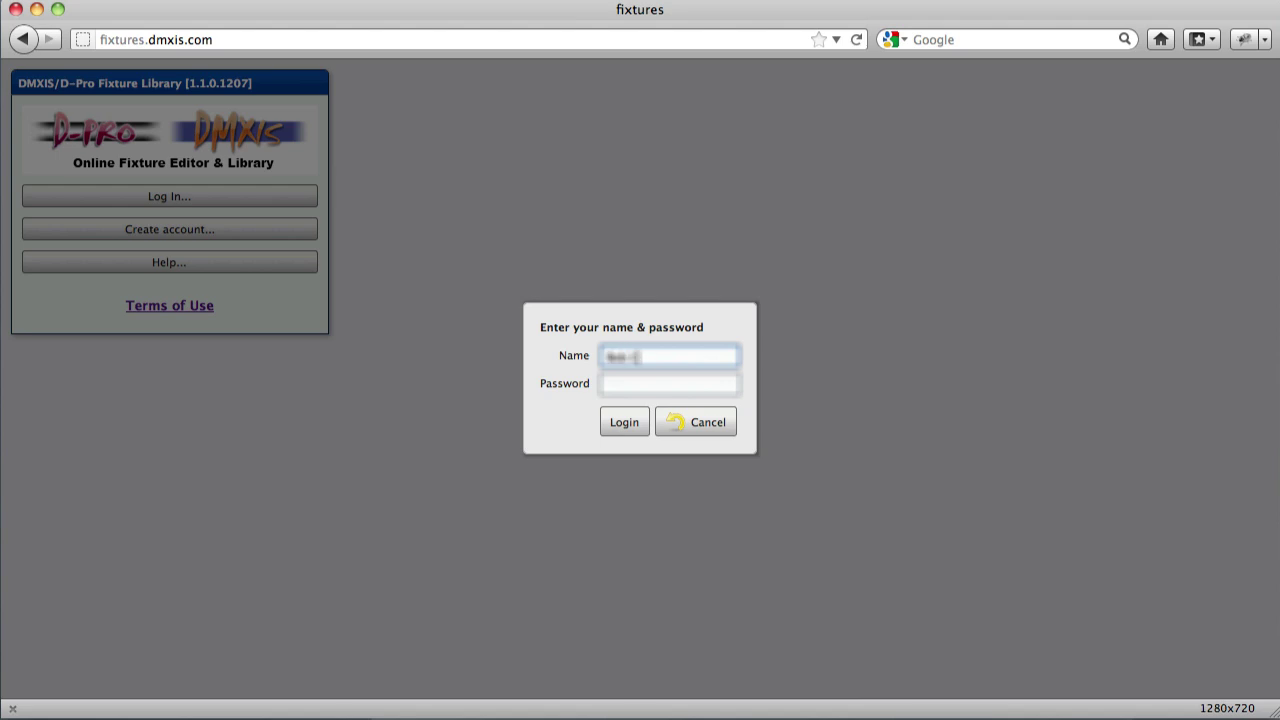
pyautogui.write('ustomer')
pyautogui.click(642, 389)
pyautogui.write('••••••••••')
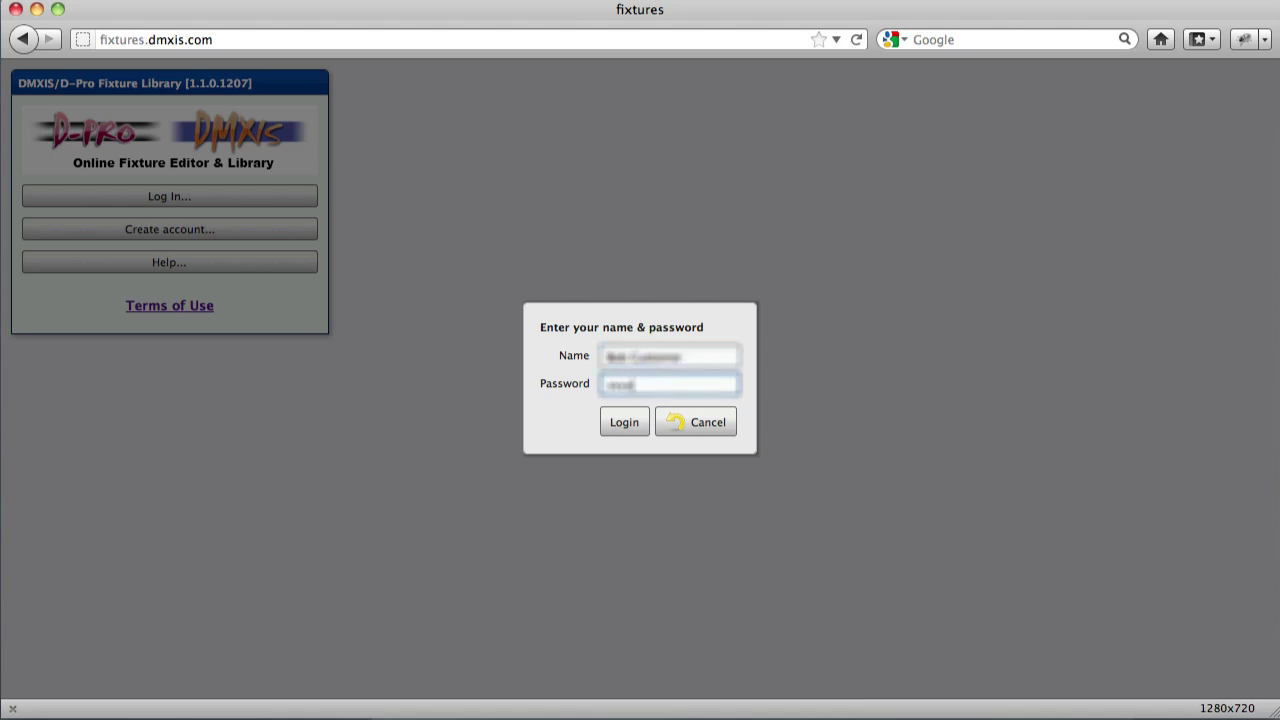
pyautogui.click(625, 421)
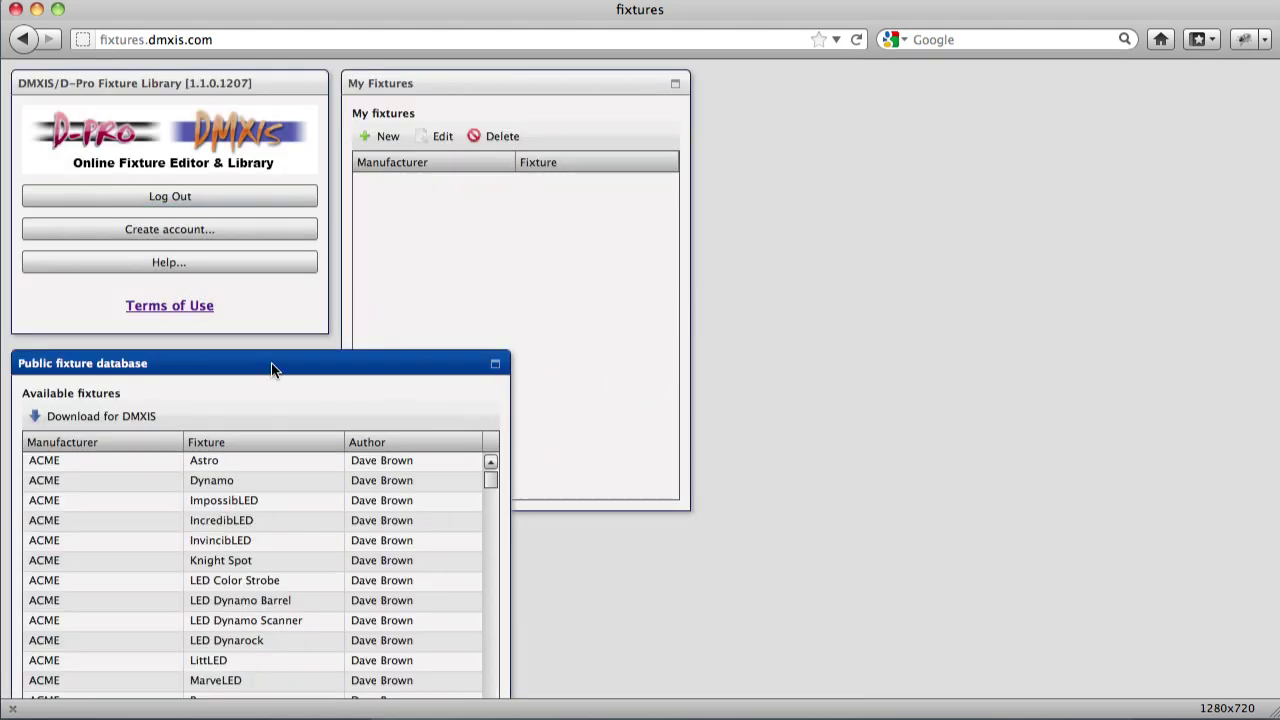
# Move the Public fixture database panel beside My Fixtures at the top right and scroll its list.
pyautogui.moveTo(271, 363); pyautogui.dragTo(978, 85)
pyautogui.click(492, 281)
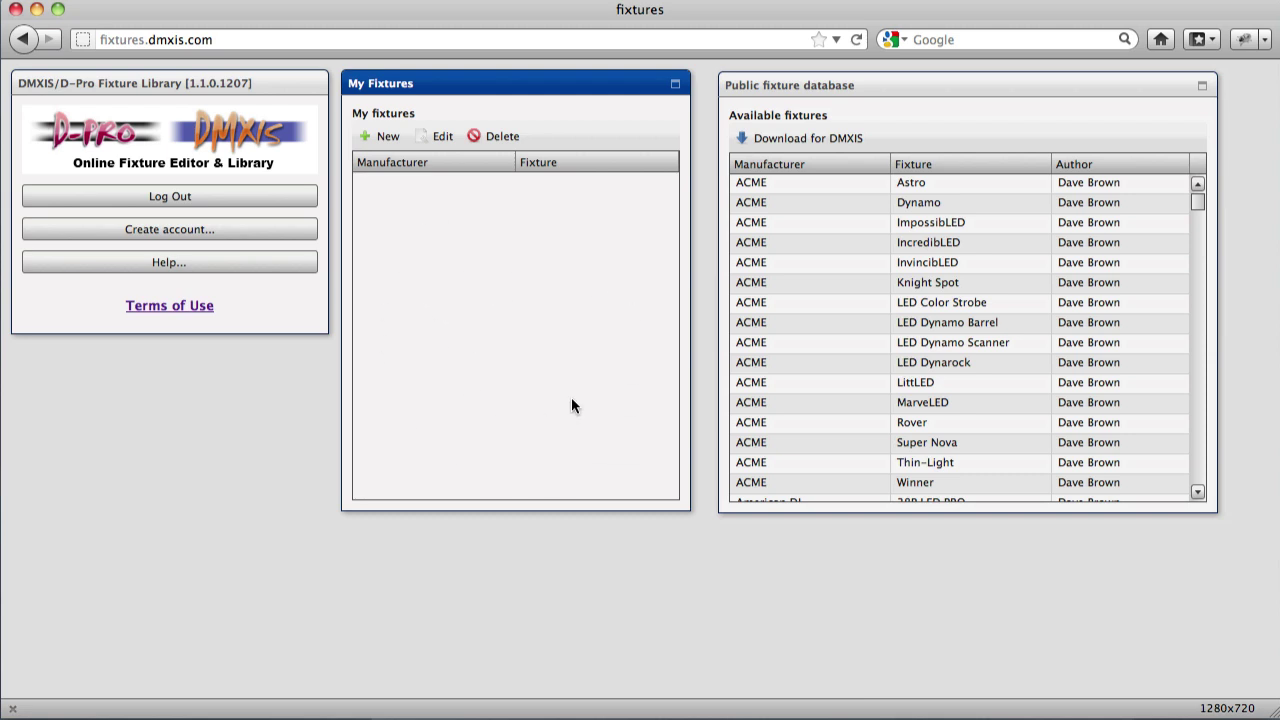
pyautogui.click(954, 83)
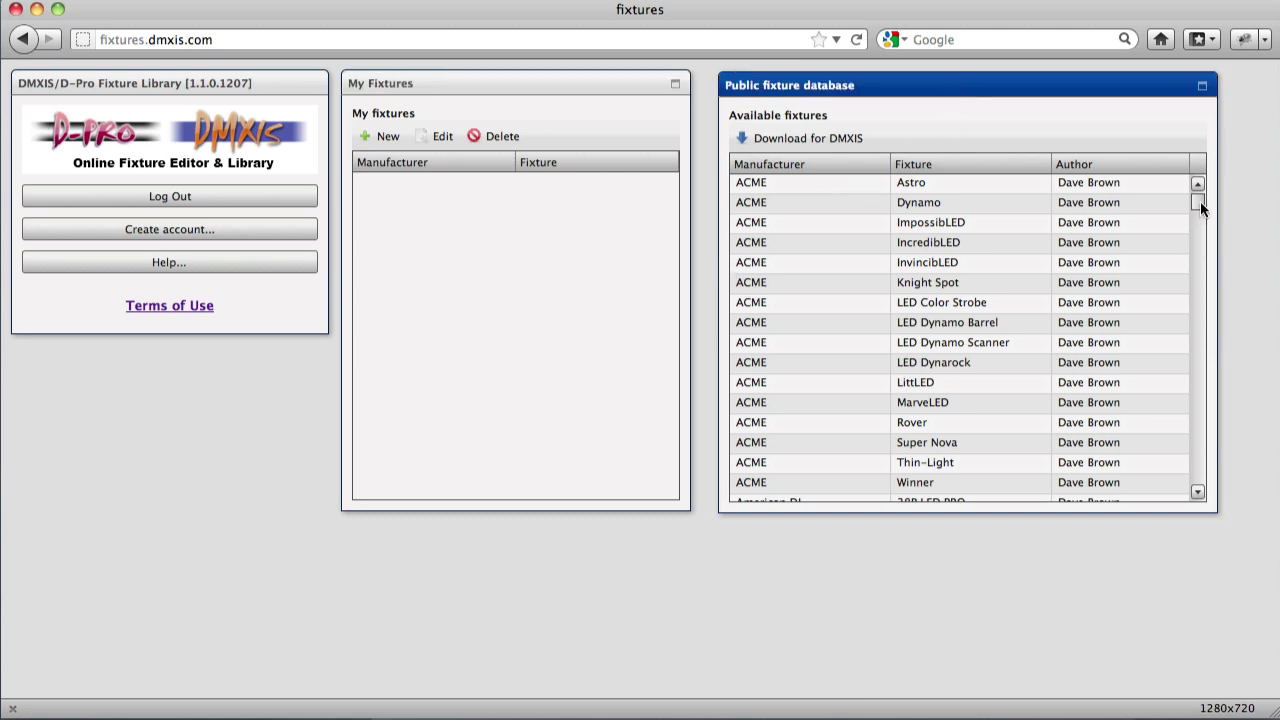
pyautogui.moveTo(1198, 201)
pyautogui.mouseDown()
pyautogui.moveTo(1208, 487)
pyautogui.moveTo(1185, 198)
pyautogui.mouseUp()
pyautogui.click(813, 362)
pyautogui.scroll(-10, 920, 397)
pyautogui.click(822, 382)
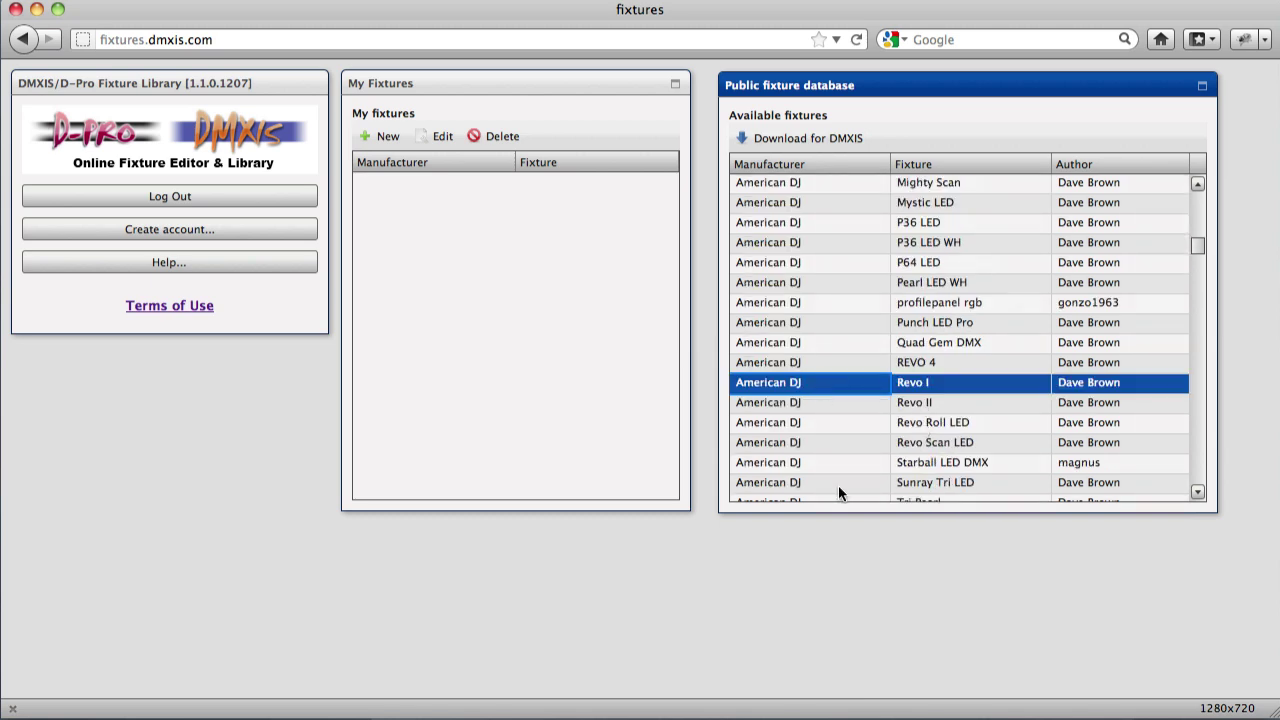
pyautogui.click(821, 138)
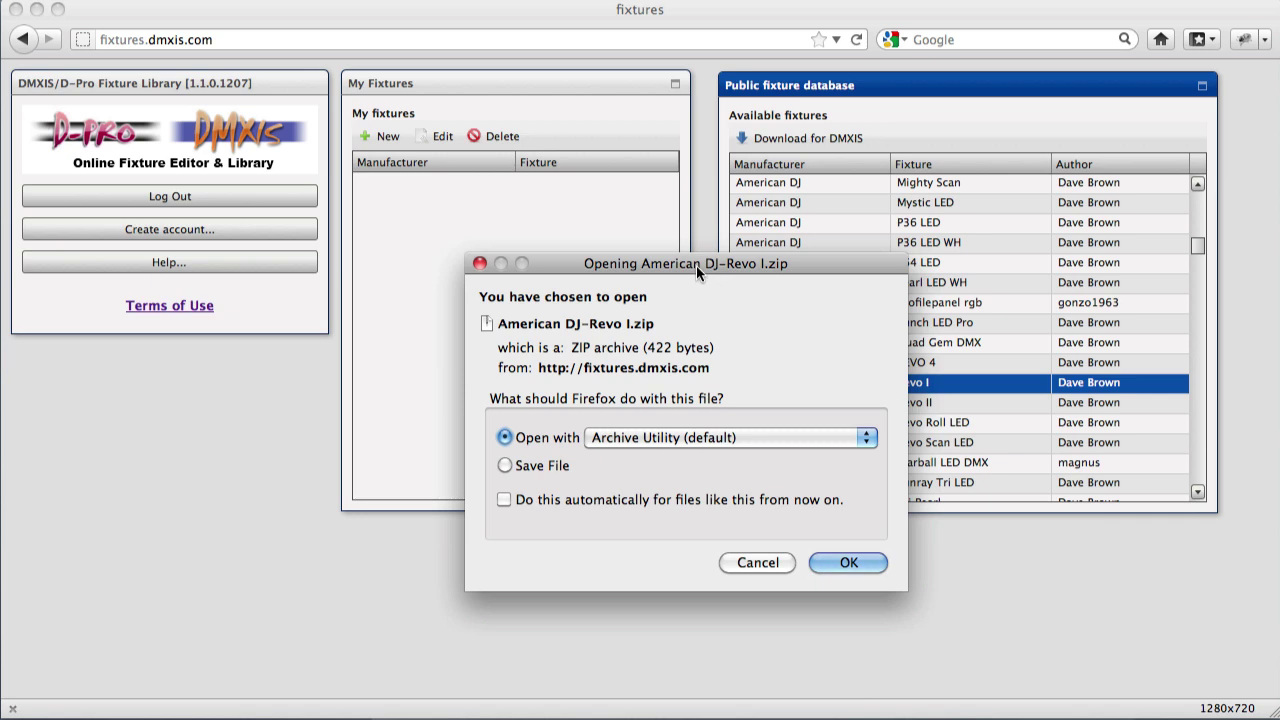
pyautogui.moveTo(696, 265)
pyautogui.mouseDown()
pyautogui.moveTo(668, 258)
pyautogui.moveTo(678, 282)
pyautogui.mouseUp()
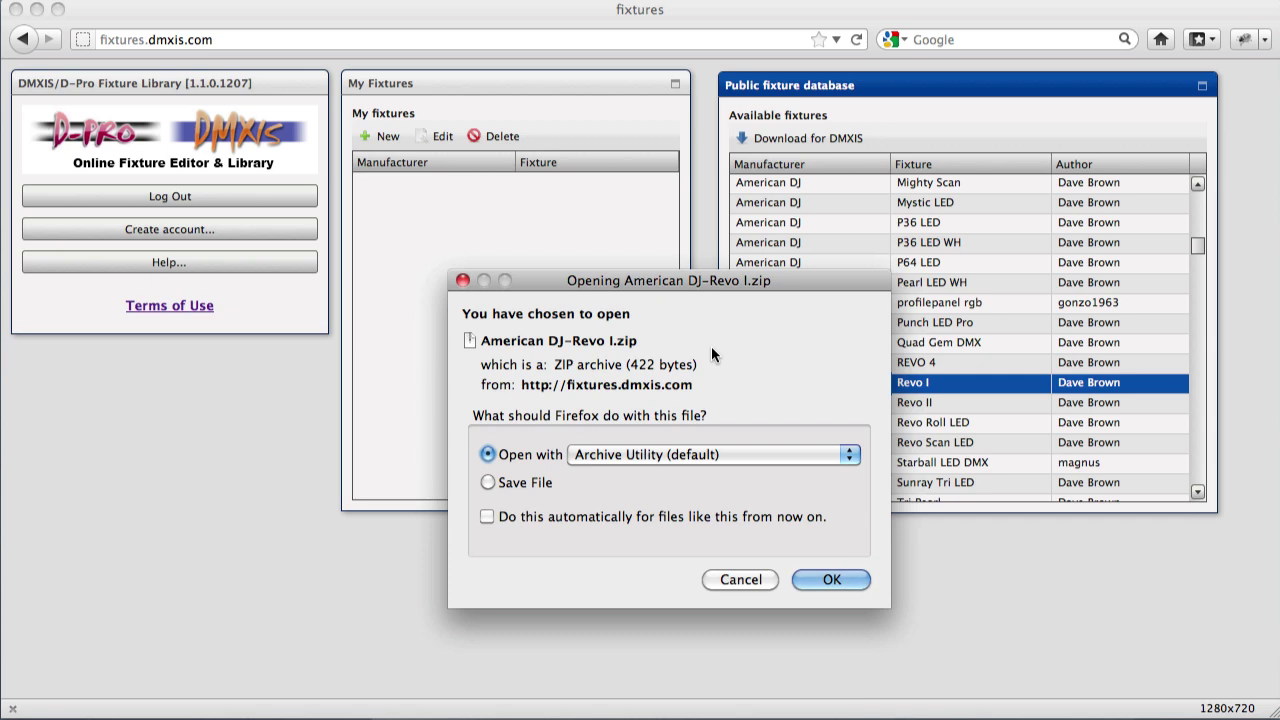
pyautogui.click(738, 580)
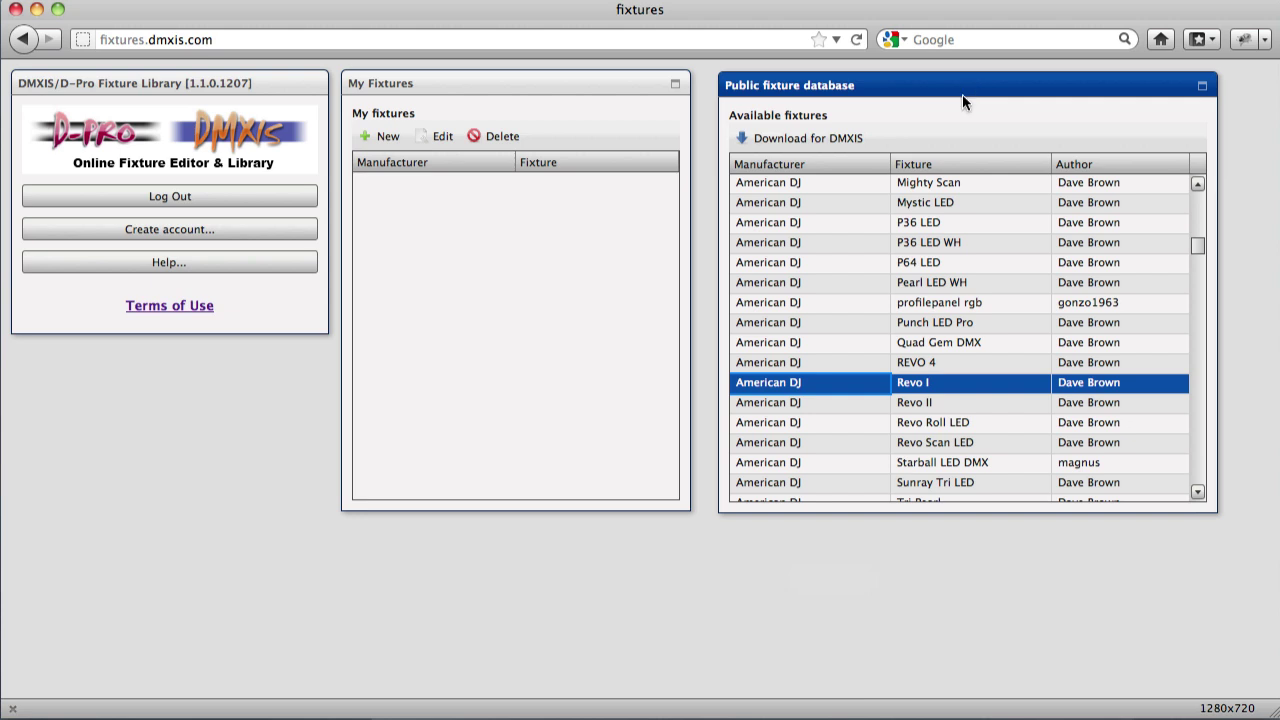
# Select My Fixtures and create a new fixture in a blank Fixture Editor.
pyautogui.click(494, 293)
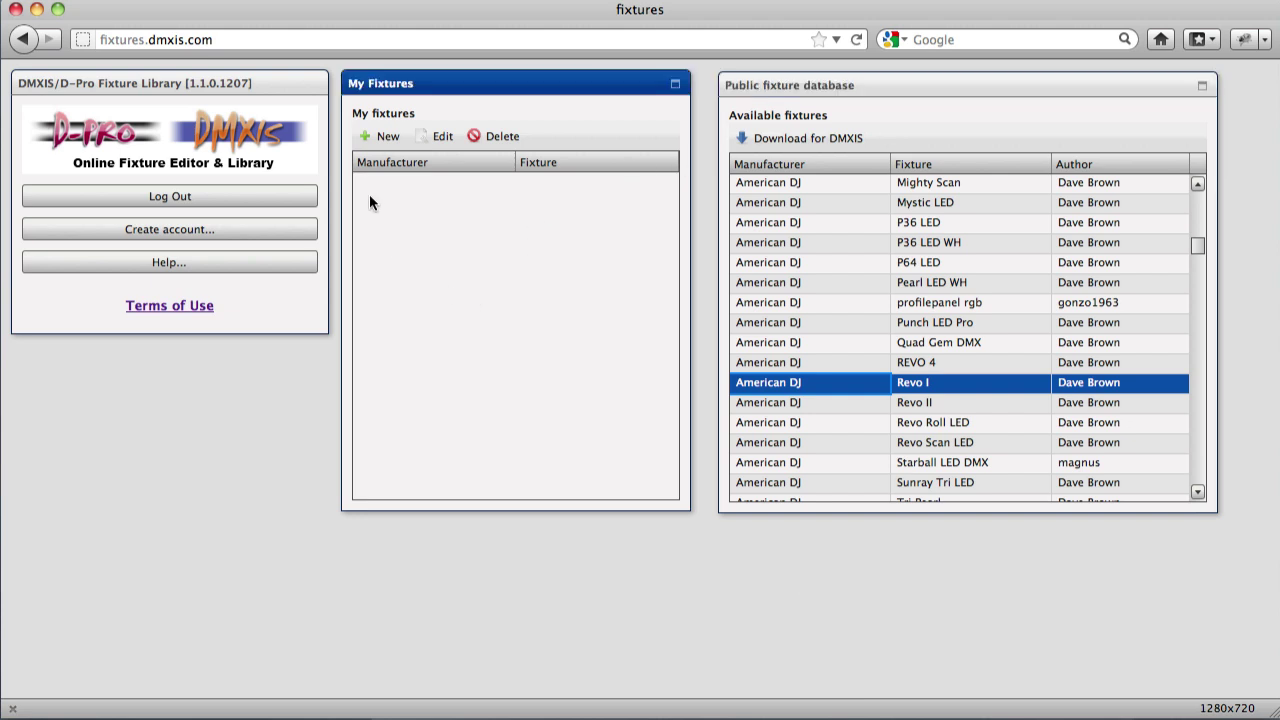
pyautogui.click(382, 136)
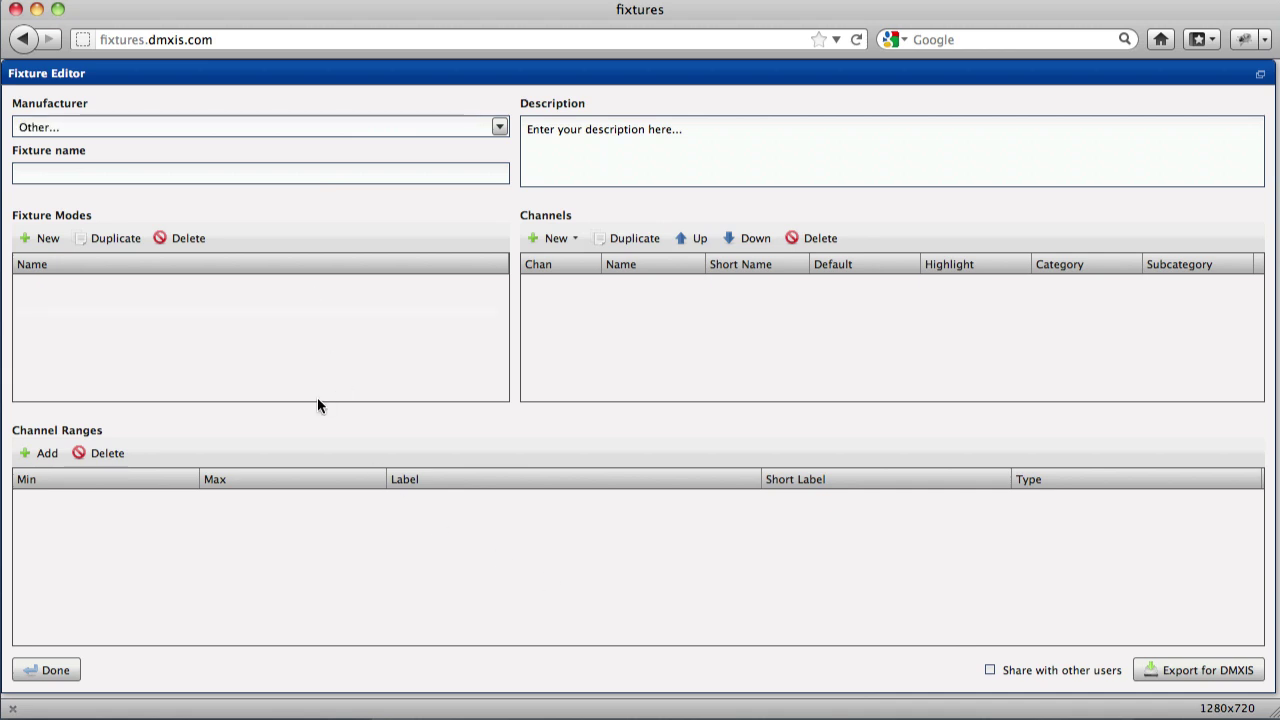
# Set the manufacturer to The Black Tank and name the fixture 'Dave 1000i'.
pyautogui.click(500, 128)
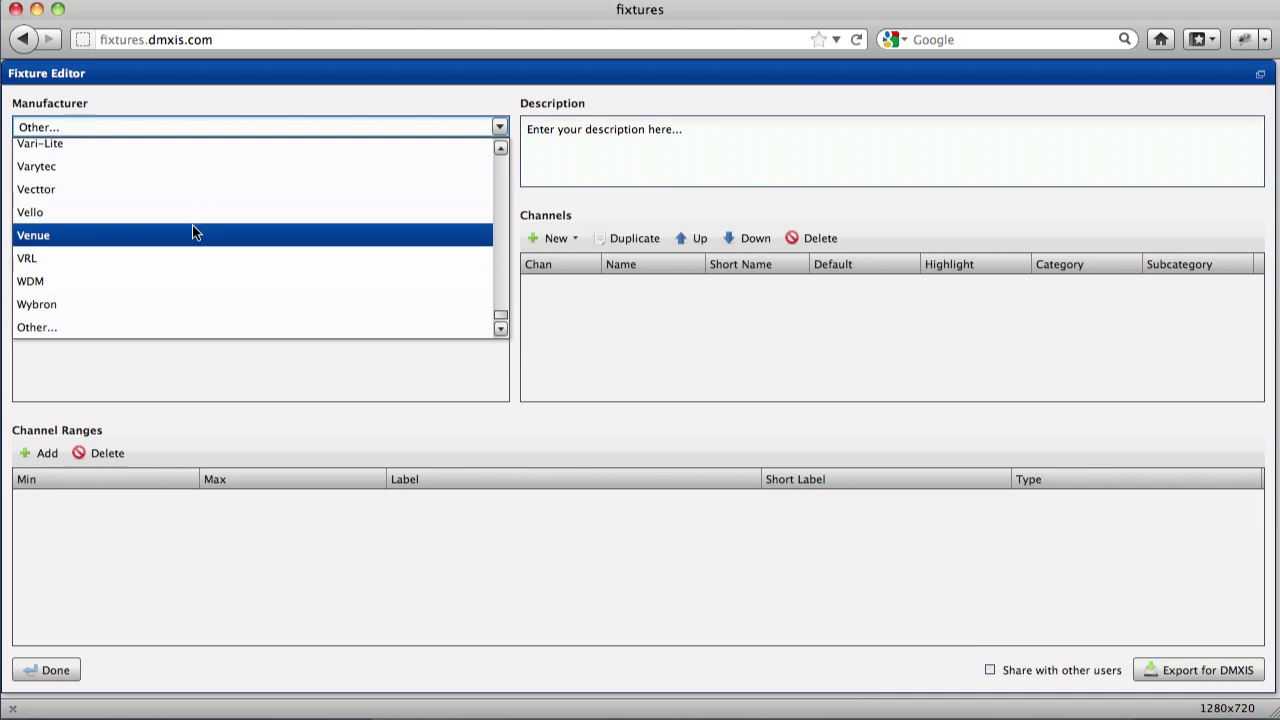
pyautogui.scroll(2, 193, 225)
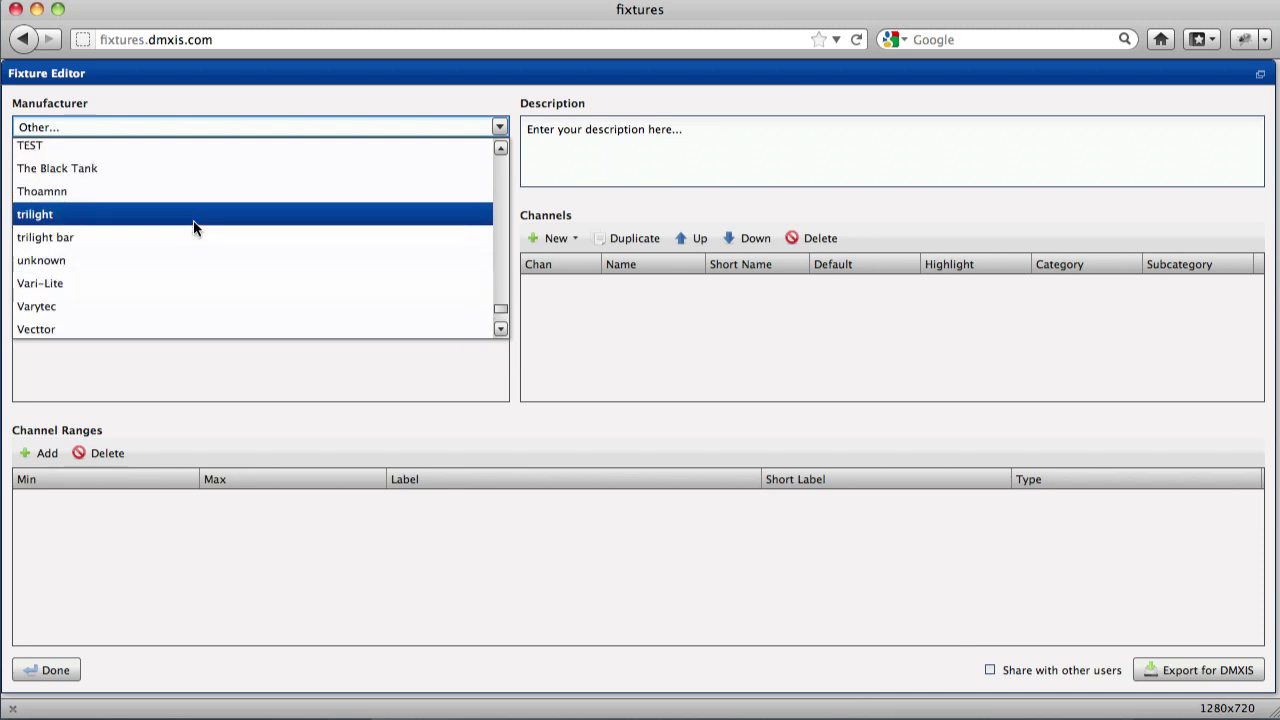
pyautogui.click(179, 161)
pyautogui.click(133, 173)
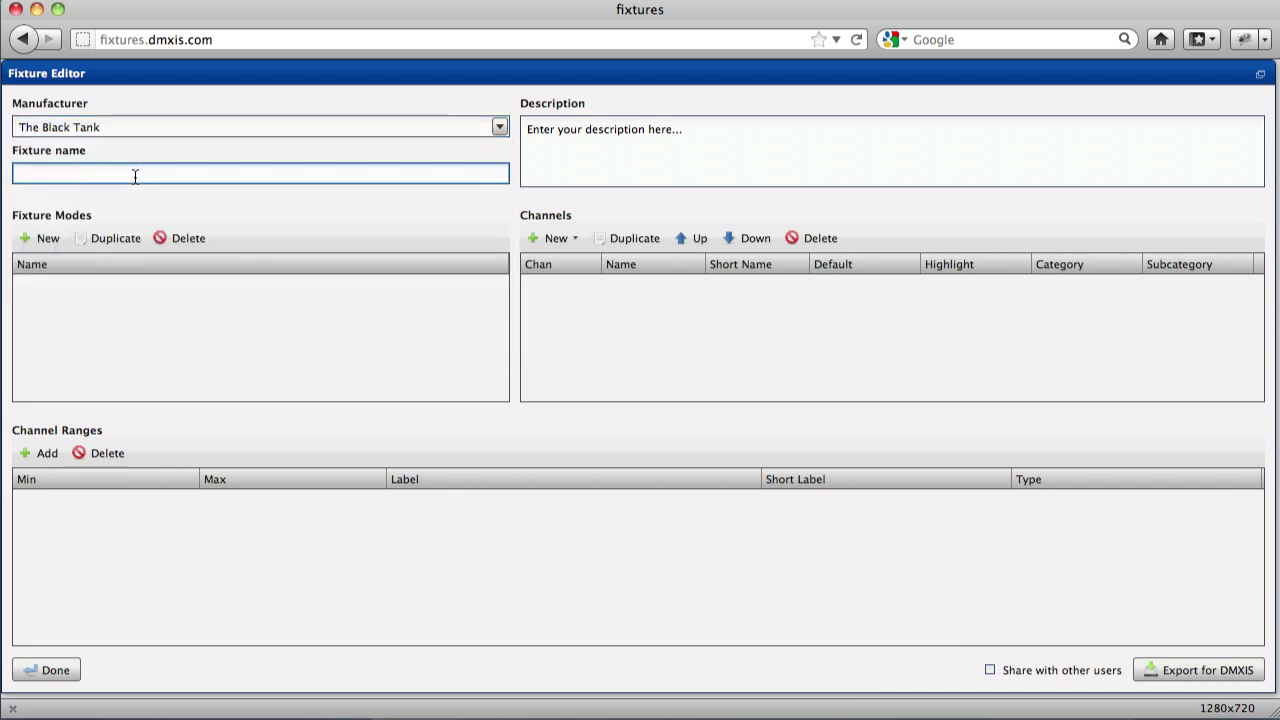
pyautogui.write('Dave 1000i')
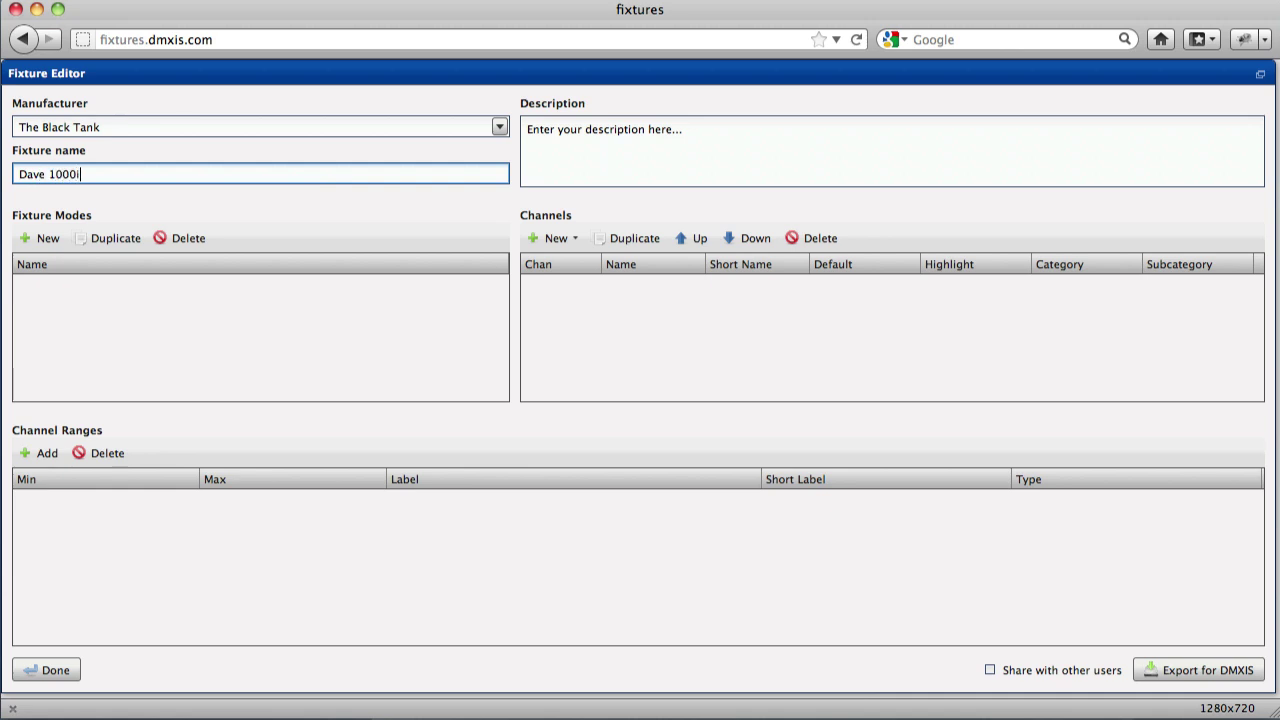
# Replace the placeholder description with a creator credit and 'Tested with real fixture.'.
pyautogui.click(723, 147)
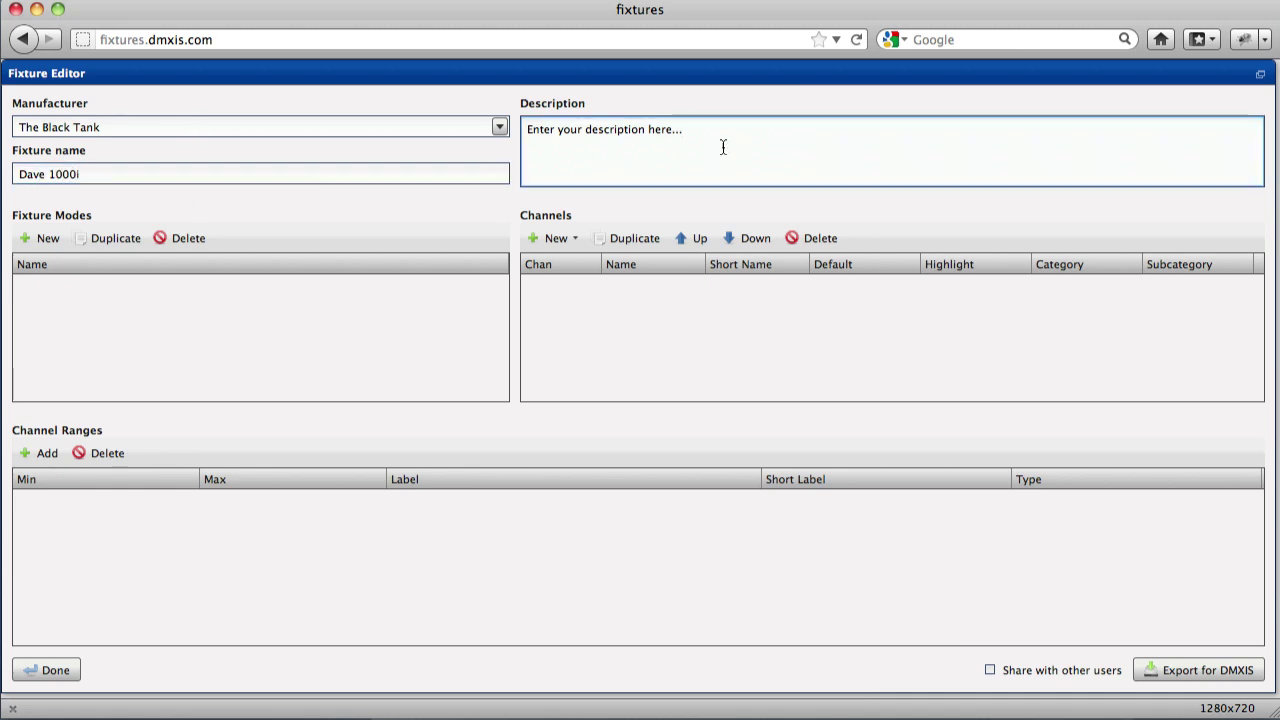
pyautogui.press('BackSpace')
pyautogui.press('BackSpace')
pyautogui.press('BackSpace')
pyautogui.press('BackSpace')
pyautogui.press('BackSpace')
pyautogui.press('BackSpace')
pyautogui.press('BackSpace')
pyautogui.press('BackSpace')
pyautogui.press('BackSpace')
pyautogui.press('BackSpace')
pyautogui.press('BackSpace')
pyautogui.press('BackSpace')
pyautogui.press('BackSpace')
pyautogui.press('BackSpace')
pyautogui.press('BackSpace')
pyautogui.press('BackSpace')
pyautogui.press('BackSpace')
pyautogui.press('BackSpace')
pyautogui.press('BackSpace')
pyautogui.press('BackSpace')
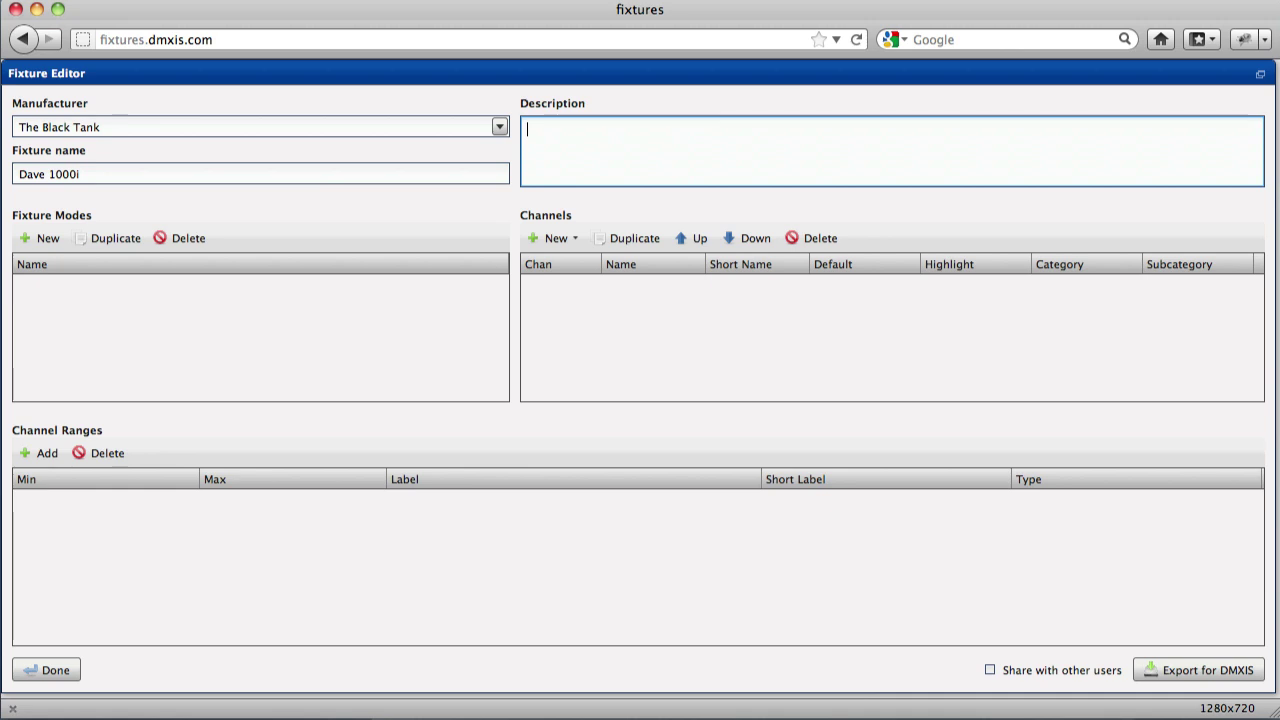
pyautogui.write('Cre')
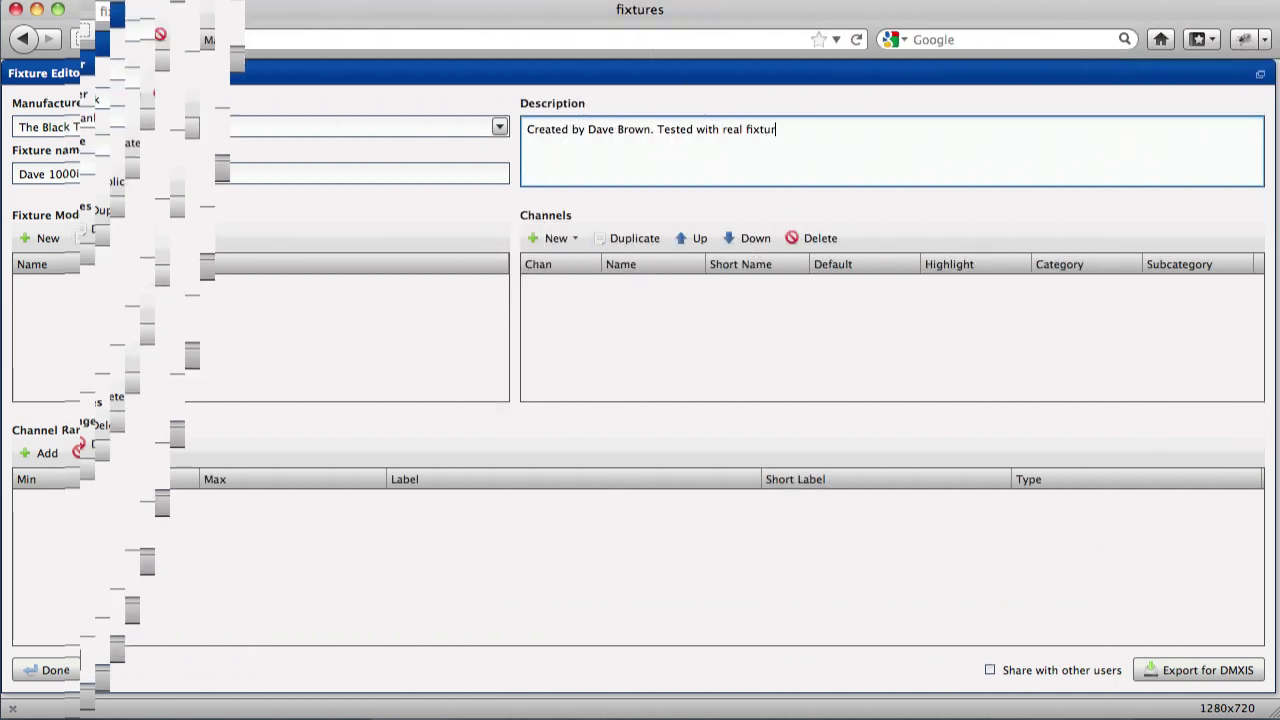
pyautogui.write('.')
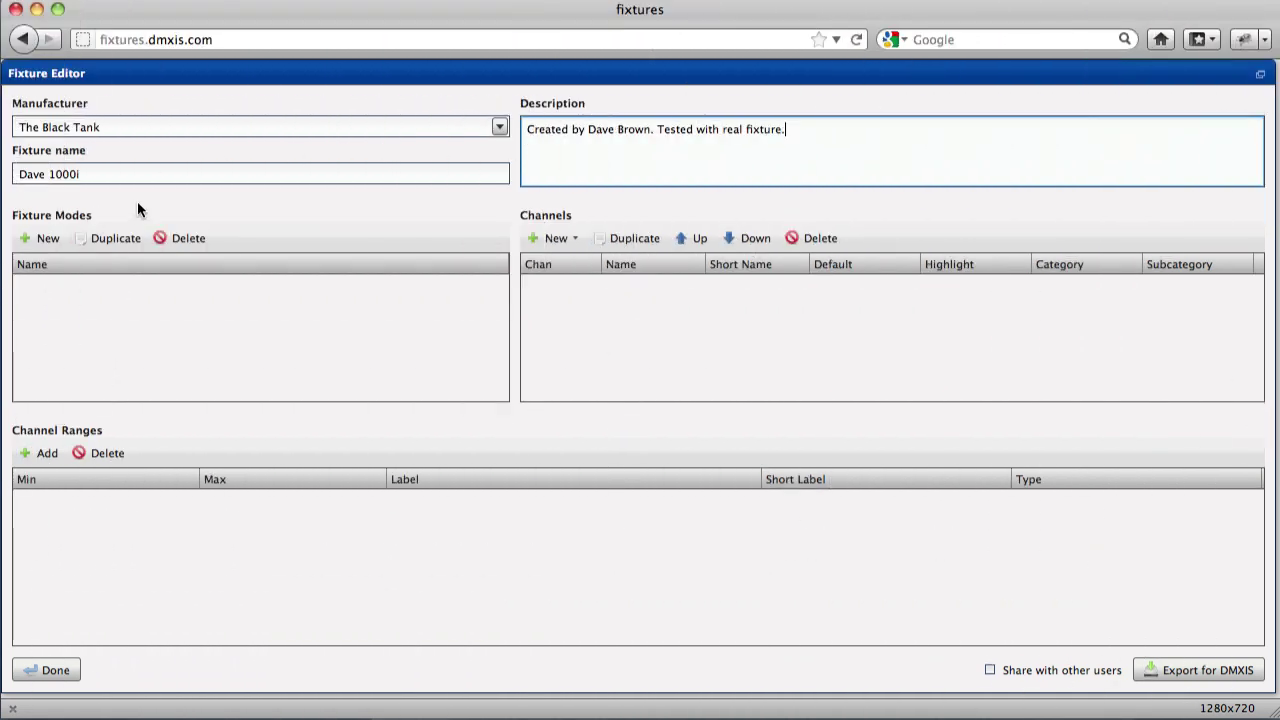
pyautogui.click(137, 201)
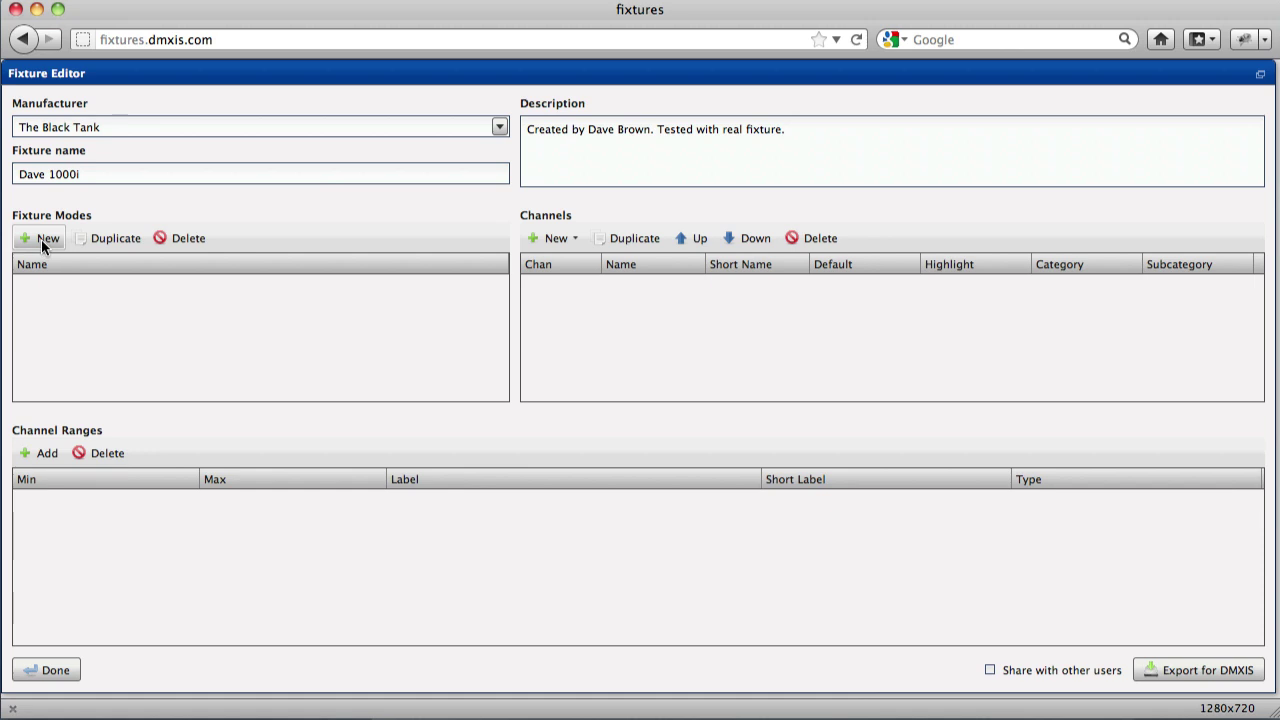
# Add a fixture mode named '3 channel' and select it.
pyautogui.click(43, 238)
pyautogui.click(603, 377)
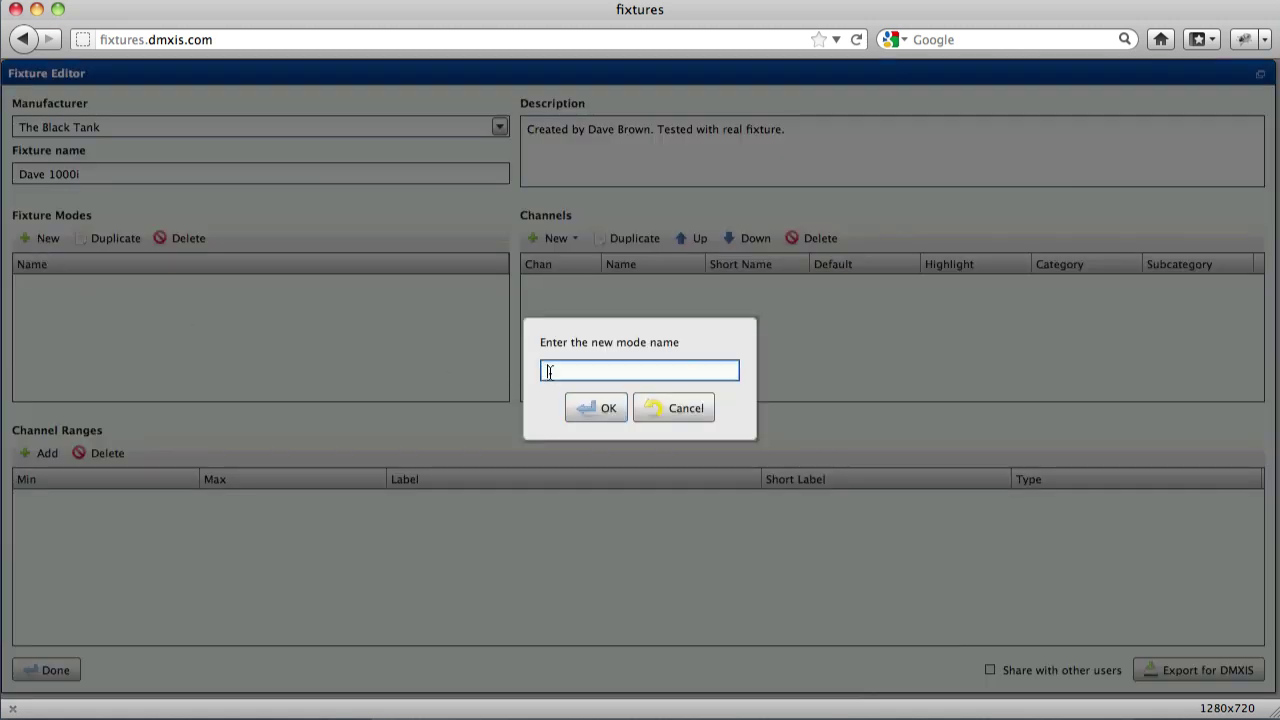
pyautogui.write('3 channel')
pyautogui.click(578, 411)
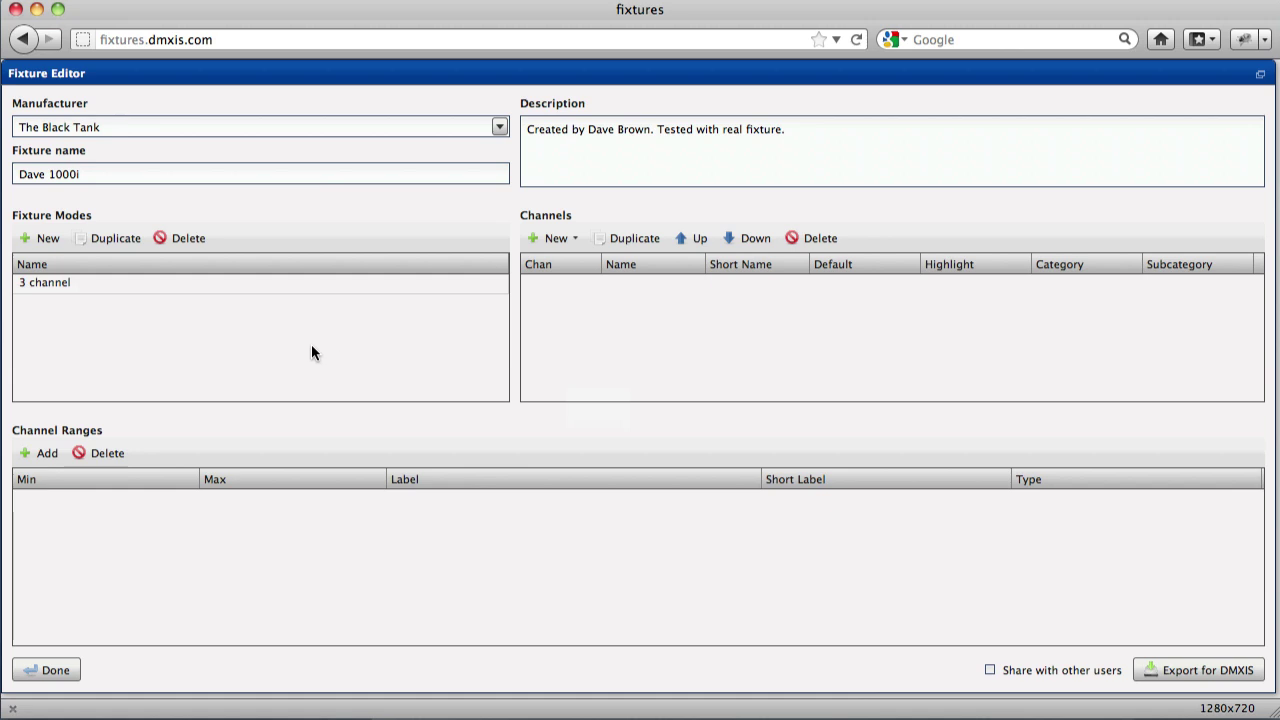
pyautogui.click(96, 285)
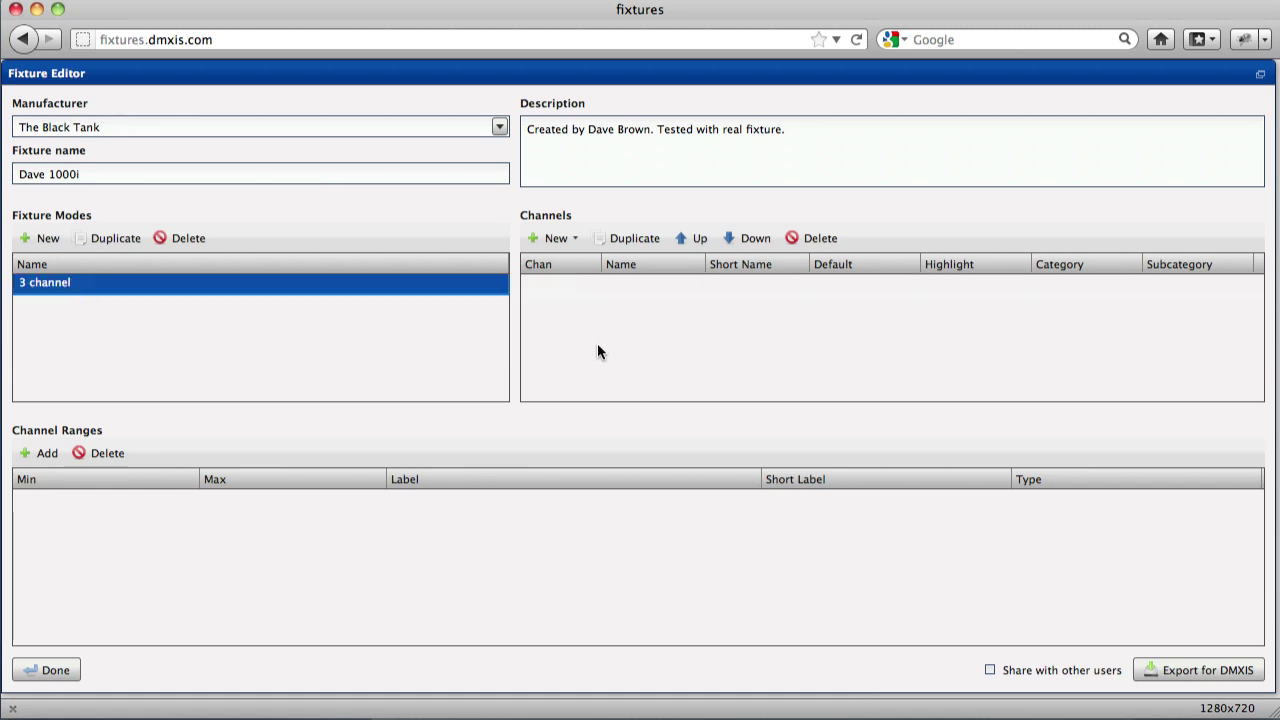
# Add the RGB (3 channels) preset and check the Red, Green and Blue channel ranges.
pyautogui.click(566, 238)
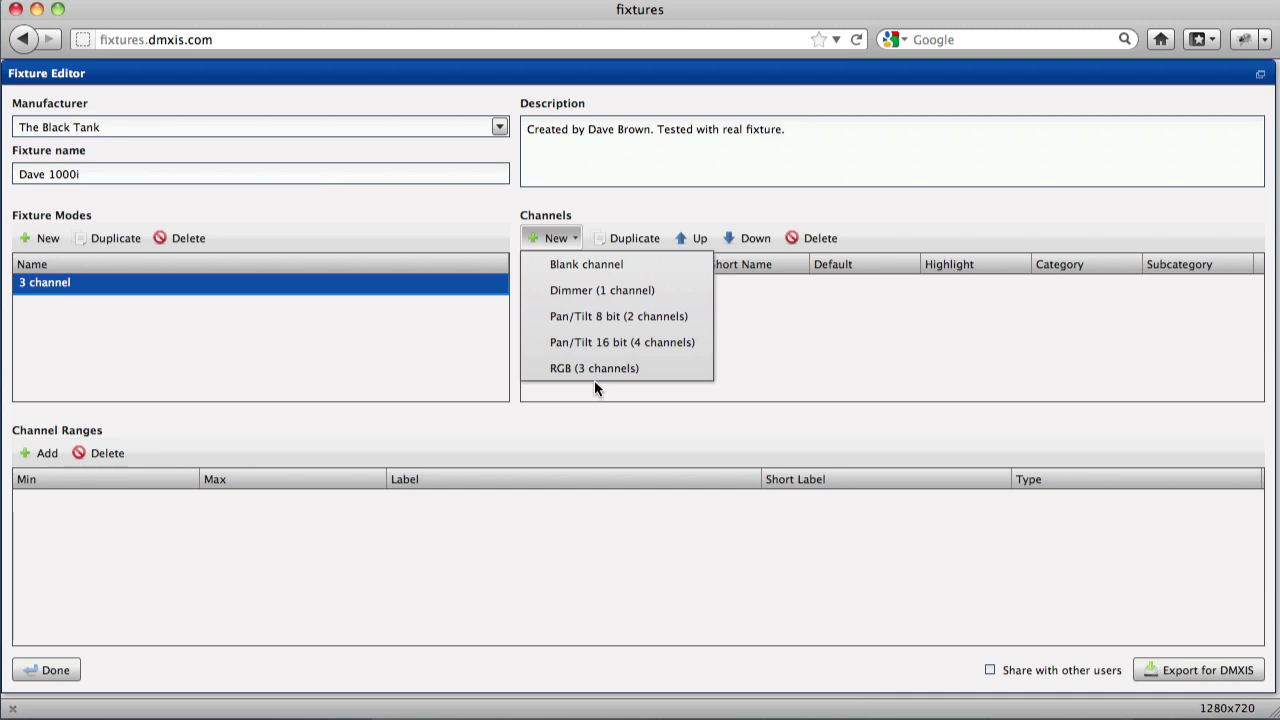
pyautogui.click(593, 368)
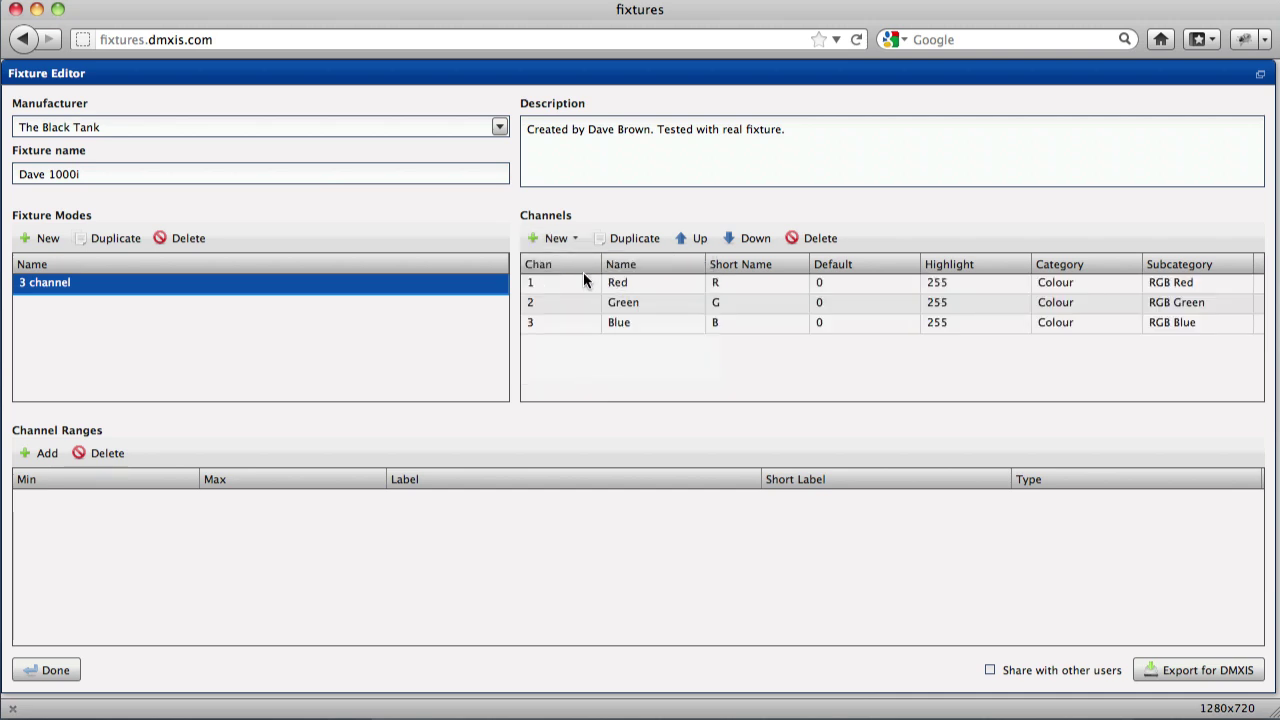
pyautogui.click(645, 283)
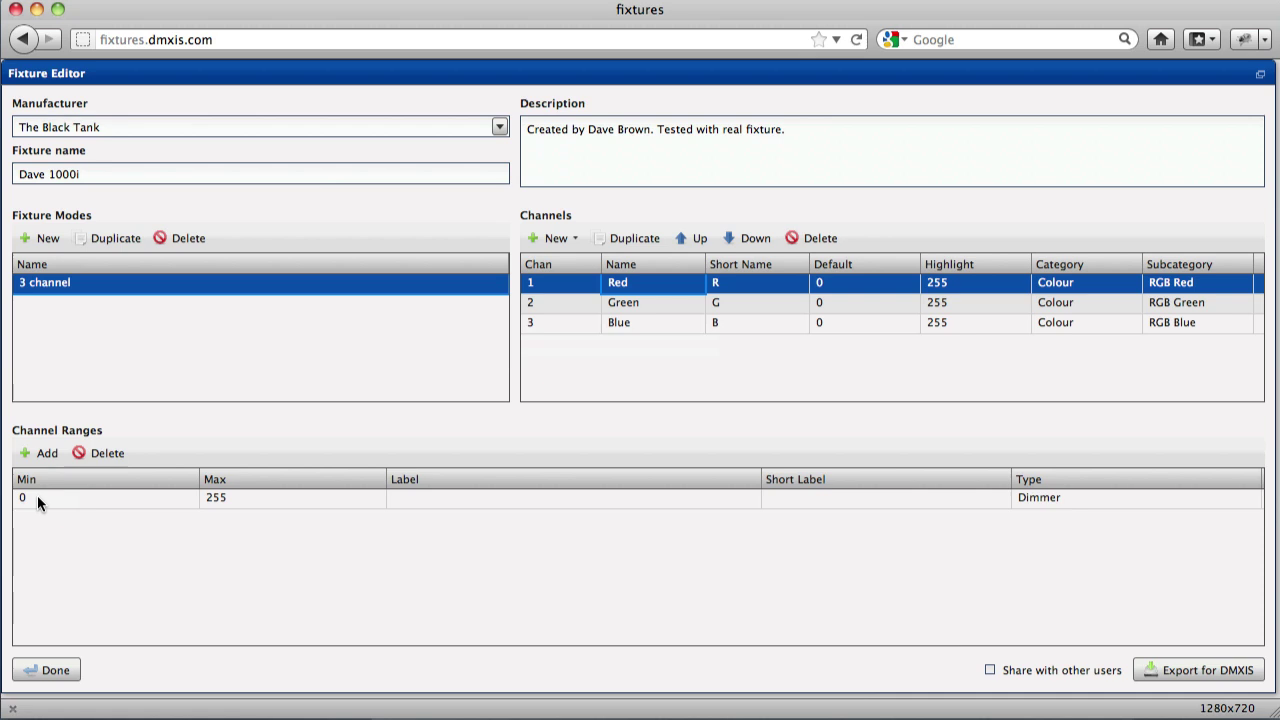
pyautogui.click(572, 304)
pyautogui.click(571, 325)
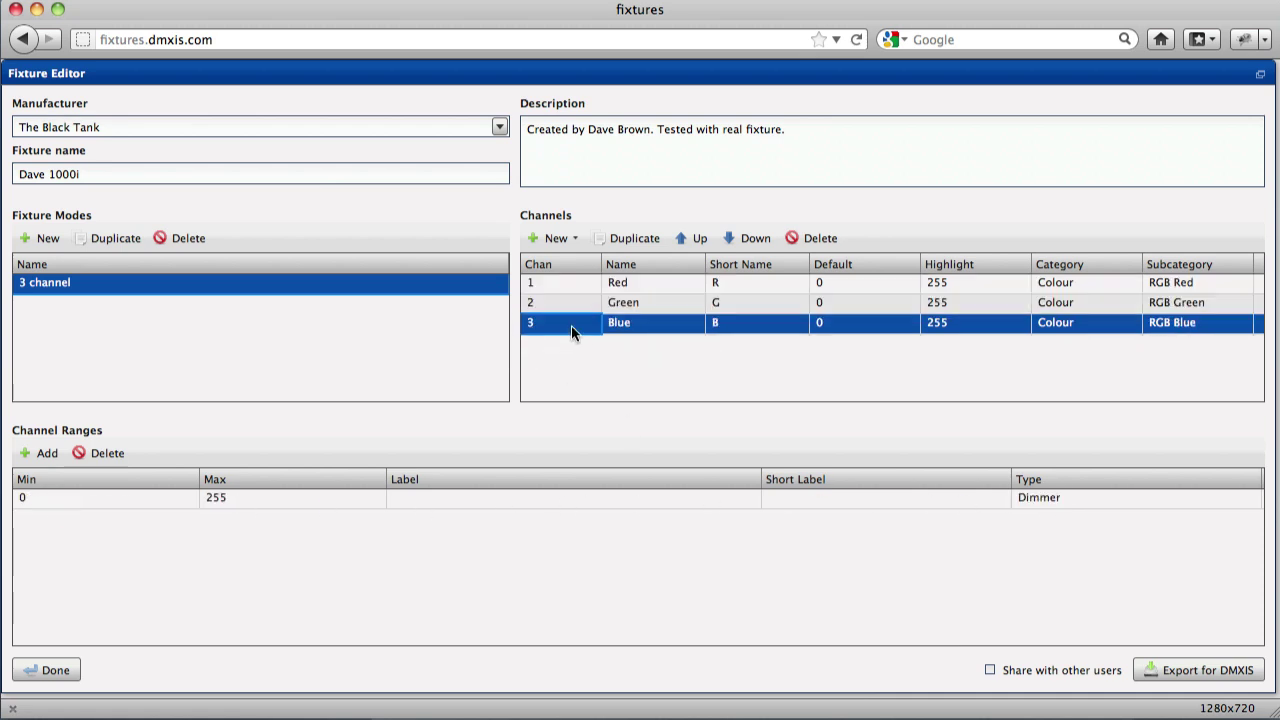
# Add a fixture mode named '5 channel' and select it.
pyautogui.click(41, 239)
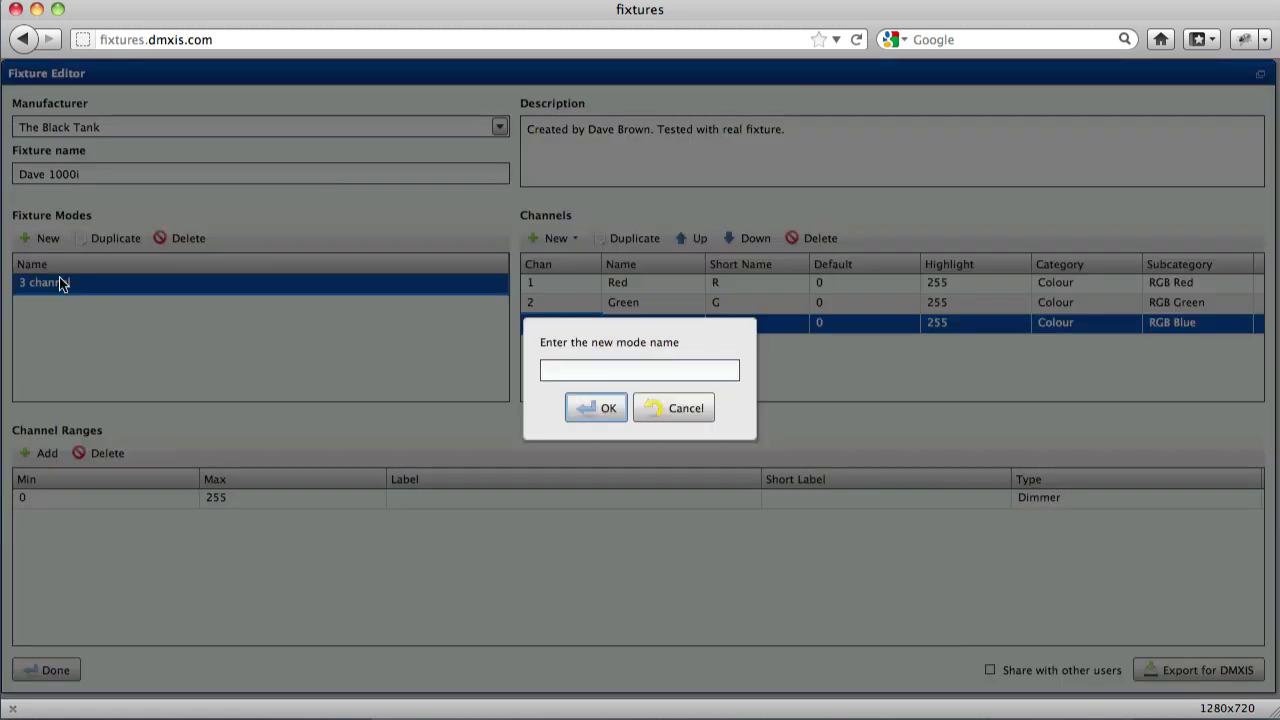
pyautogui.click(552, 374)
pyautogui.write('5 channe;l')
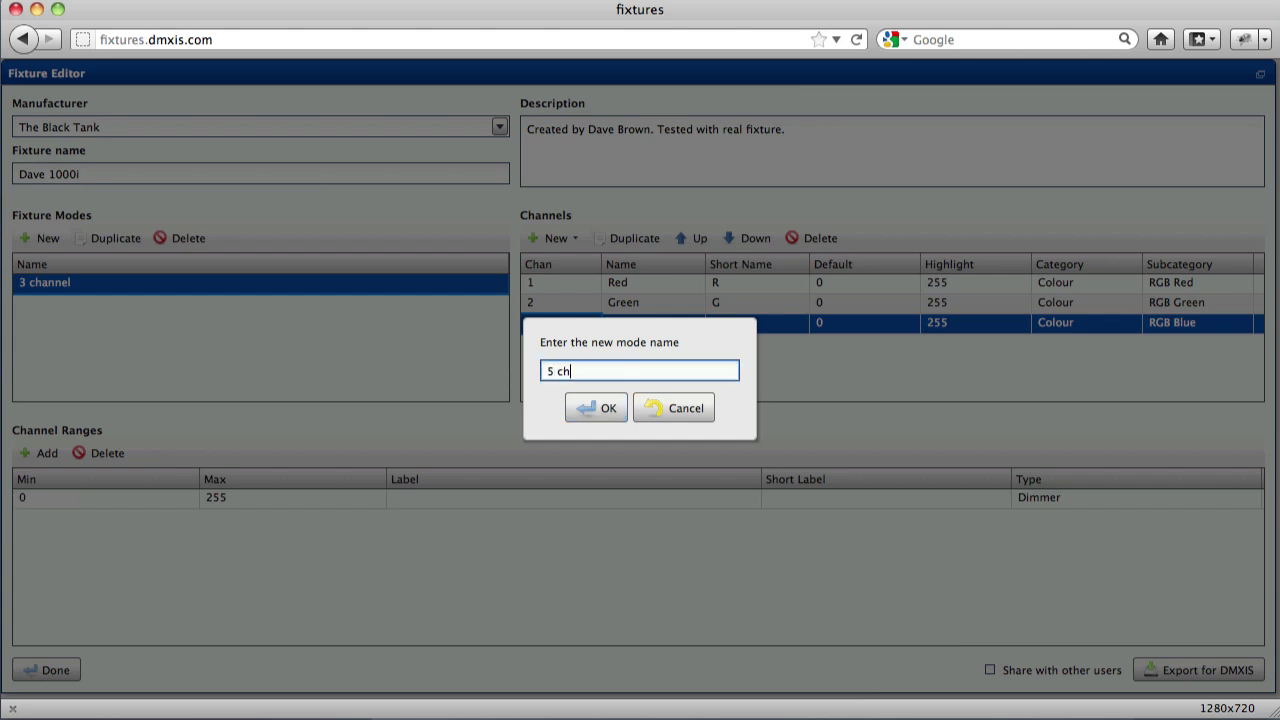
pyautogui.press('BackSpace')
pyautogui.press('BackSpace')
pyautogui.write('l')
pyautogui.click(580, 409)
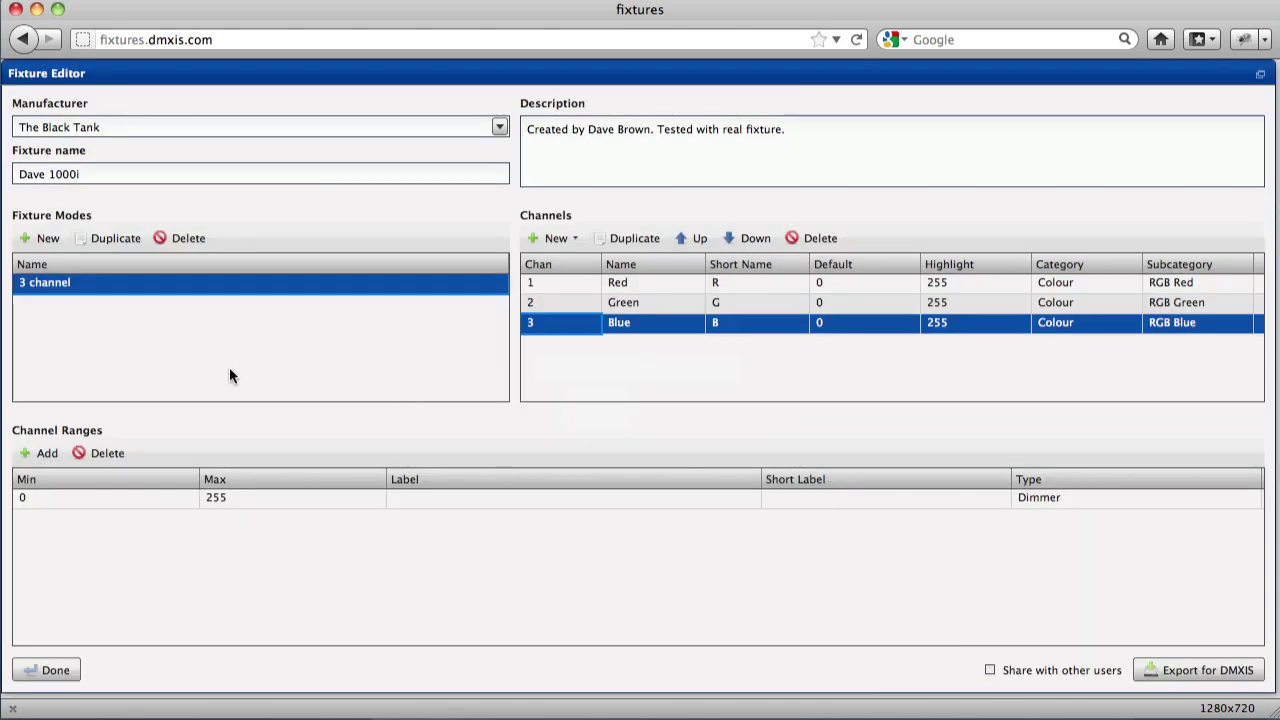
pyautogui.click(72, 310)
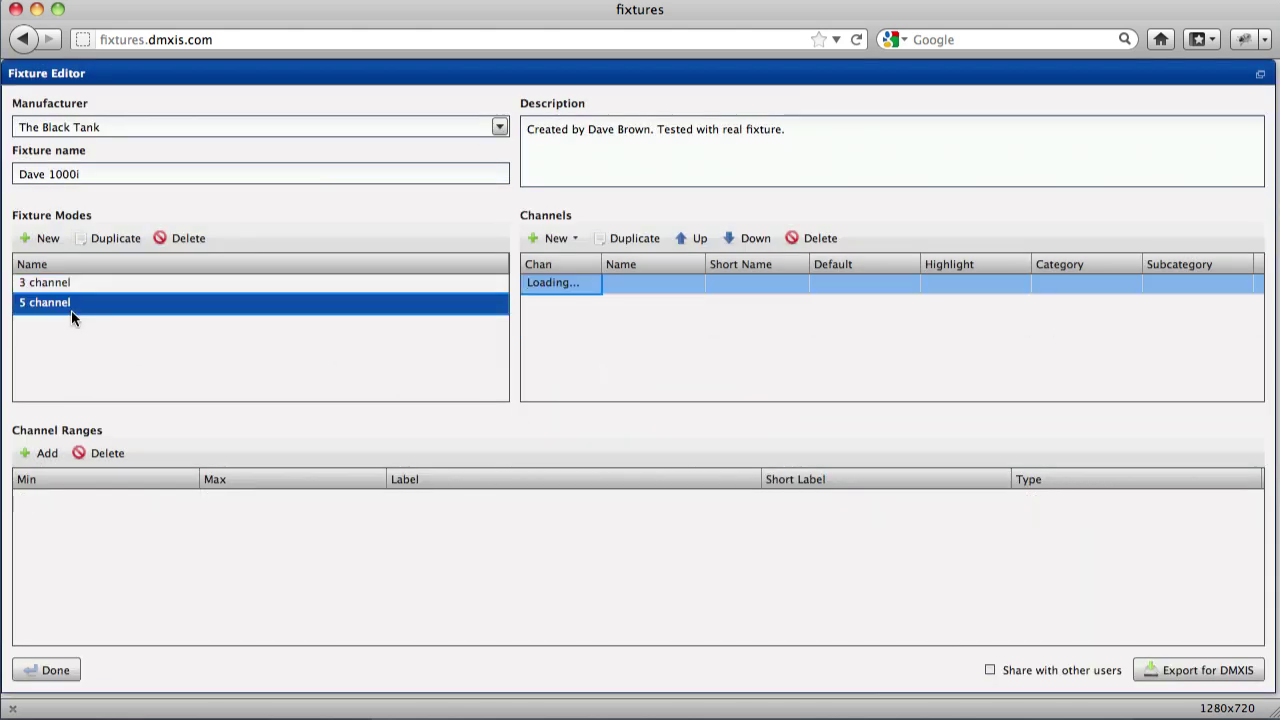
# Add a Dimmer channel, the RGB channels and a blank fifth channel.
pyautogui.click(568, 243)
pyautogui.click(575, 291)
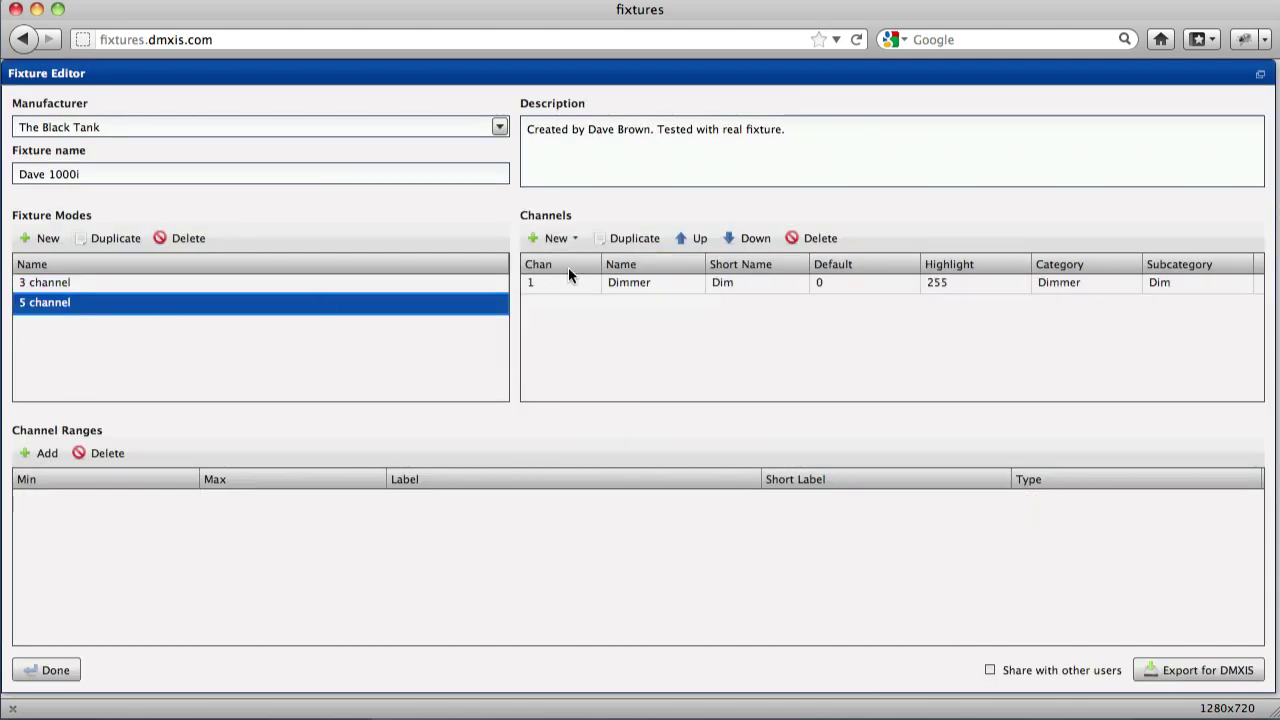
pyautogui.click(560, 241)
pyautogui.click(582, 369)
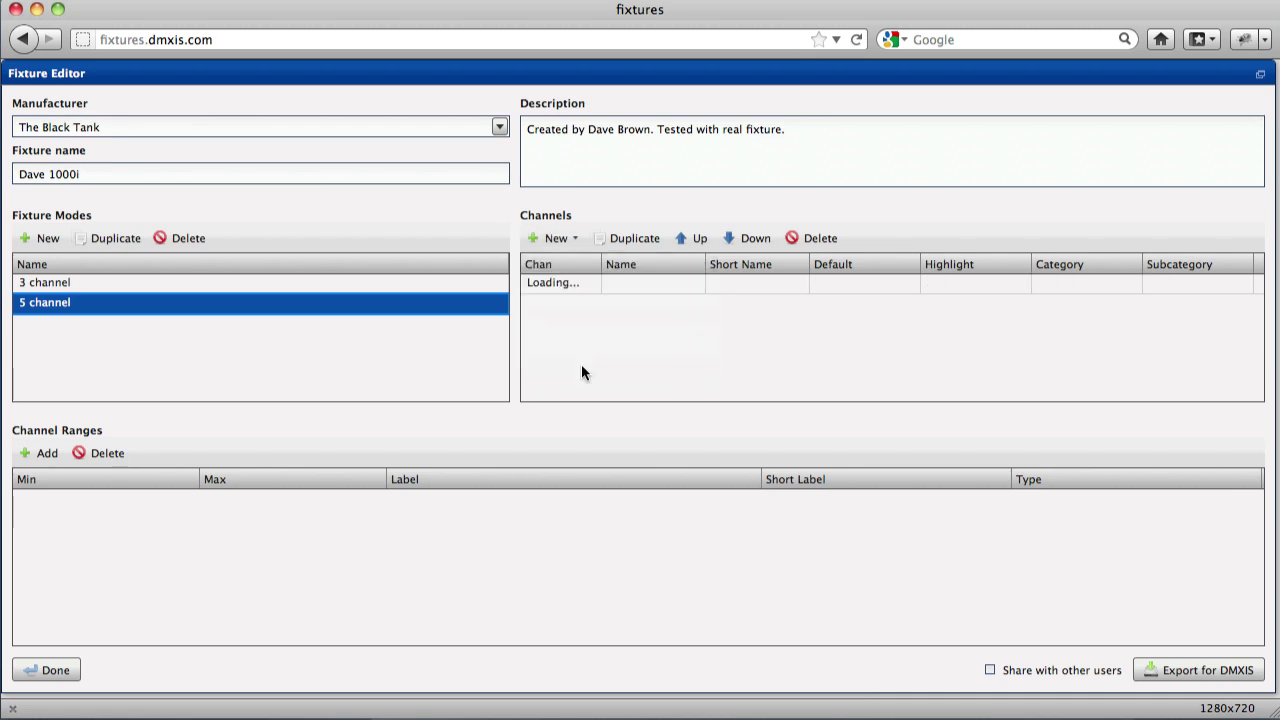
pyautogui.click(575, 241)
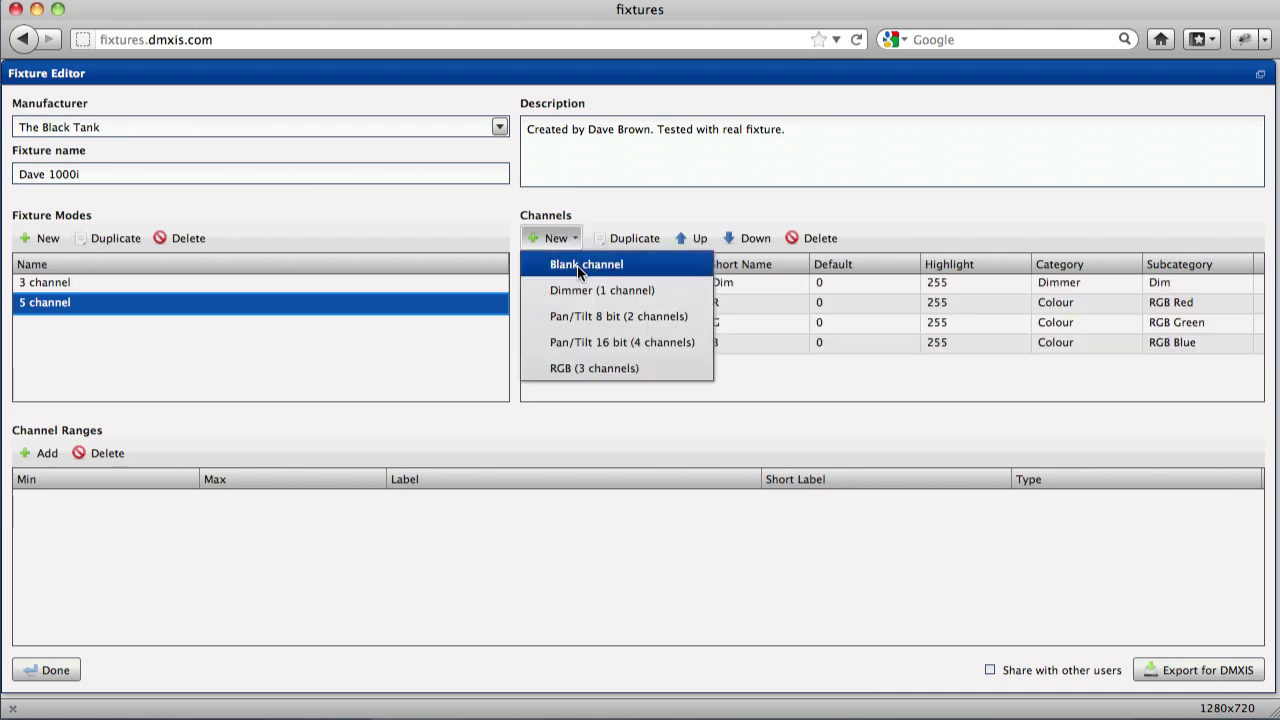
pyautogui.click(577, 266)
# Name channel 5 'Strobe' with short name 'Strb' in the Control category.
pyautogui.click(641, 365)
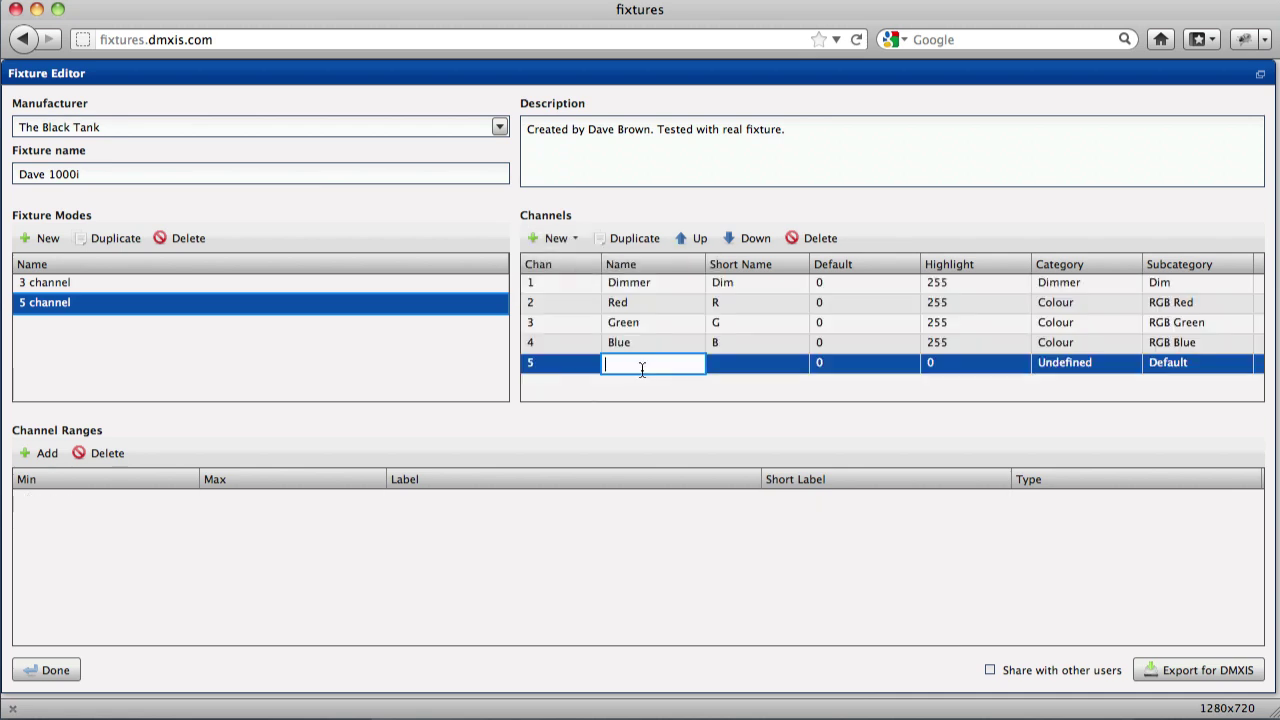
pyautogui.write('Strobe')
pyautogui.press('Tab')
pyautogui.write('Strb')
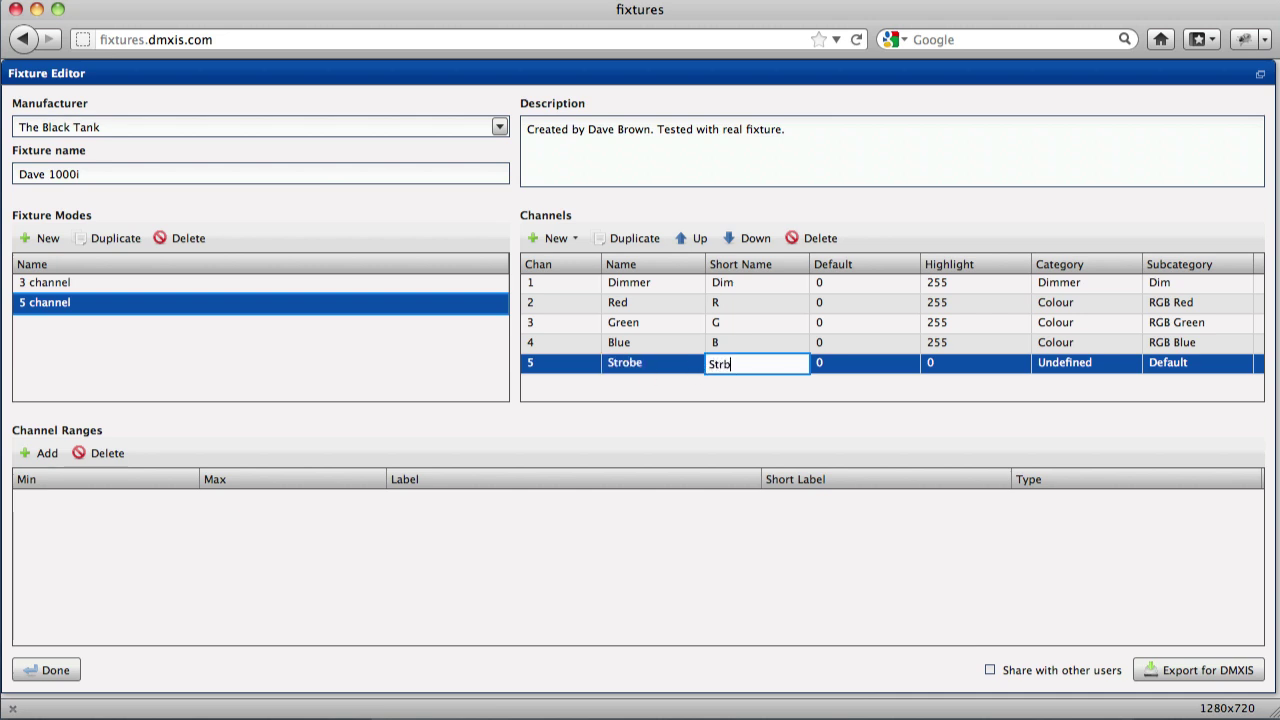
pyautogui.press('Tab')
pyautogui.click(1071, 364)
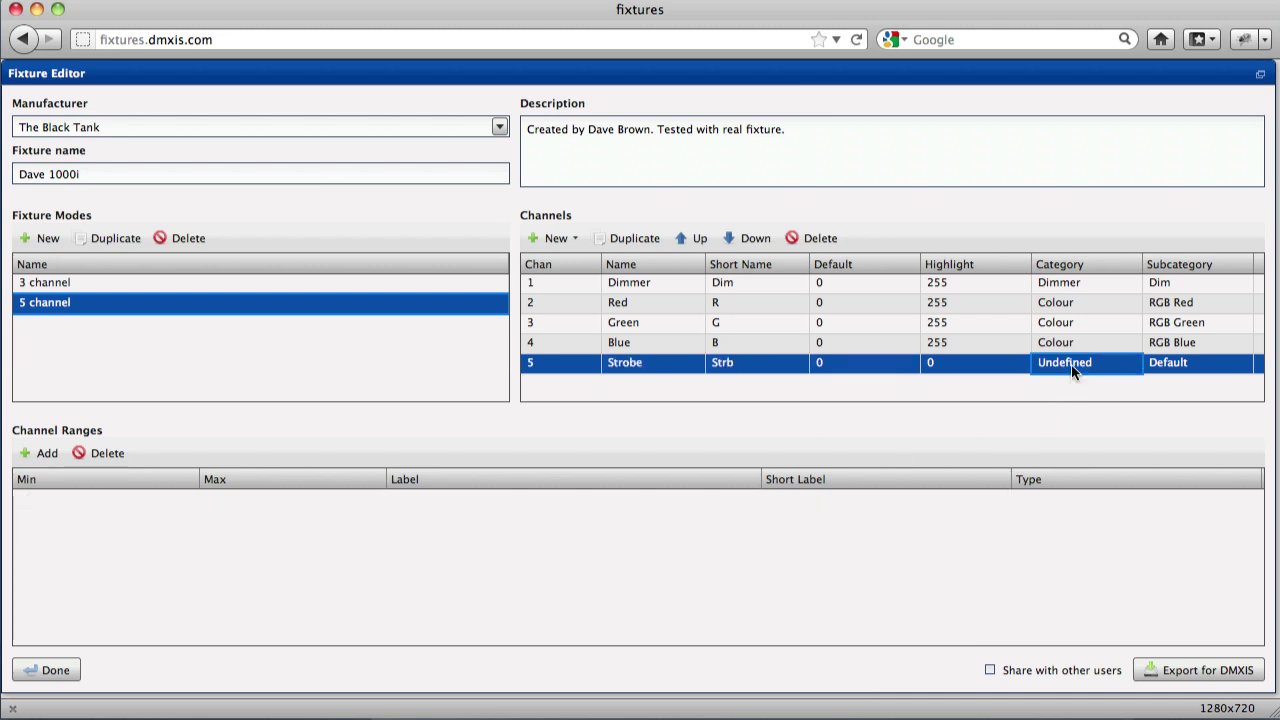
pyautogui.click(1071, 364)
pyautogui.click(1063, 569)
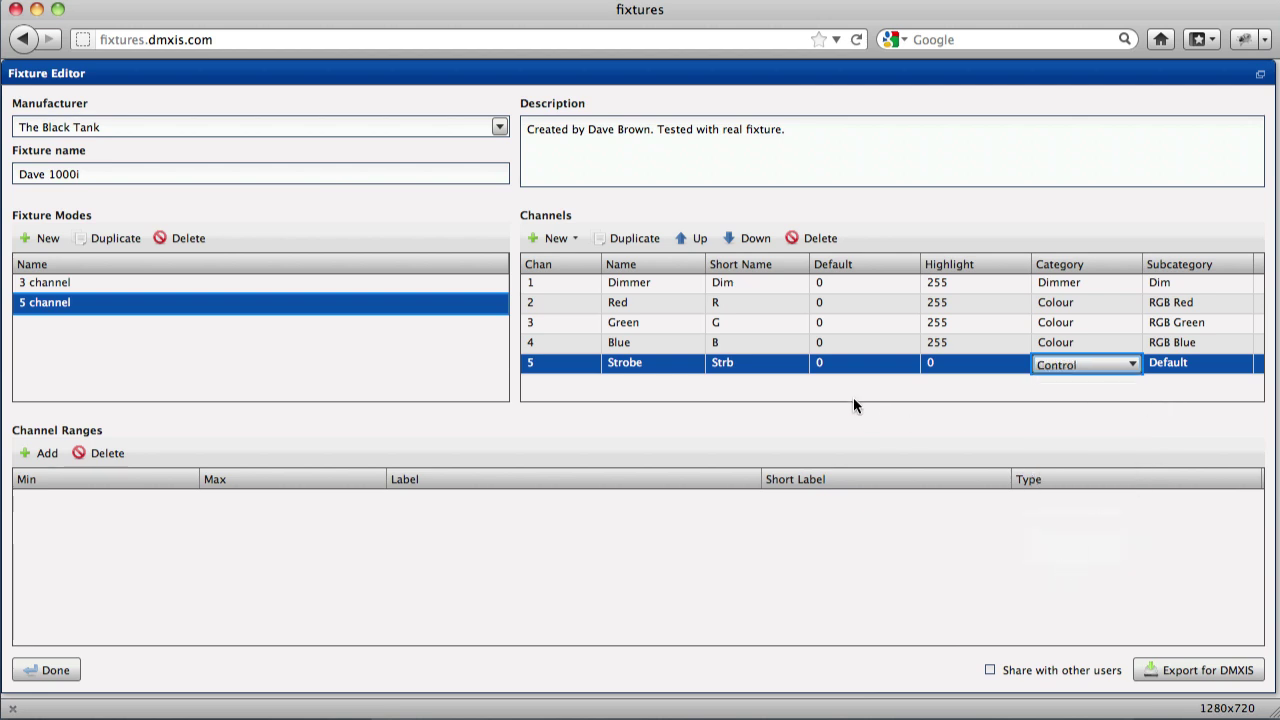
pyautogui.click(768, 362)
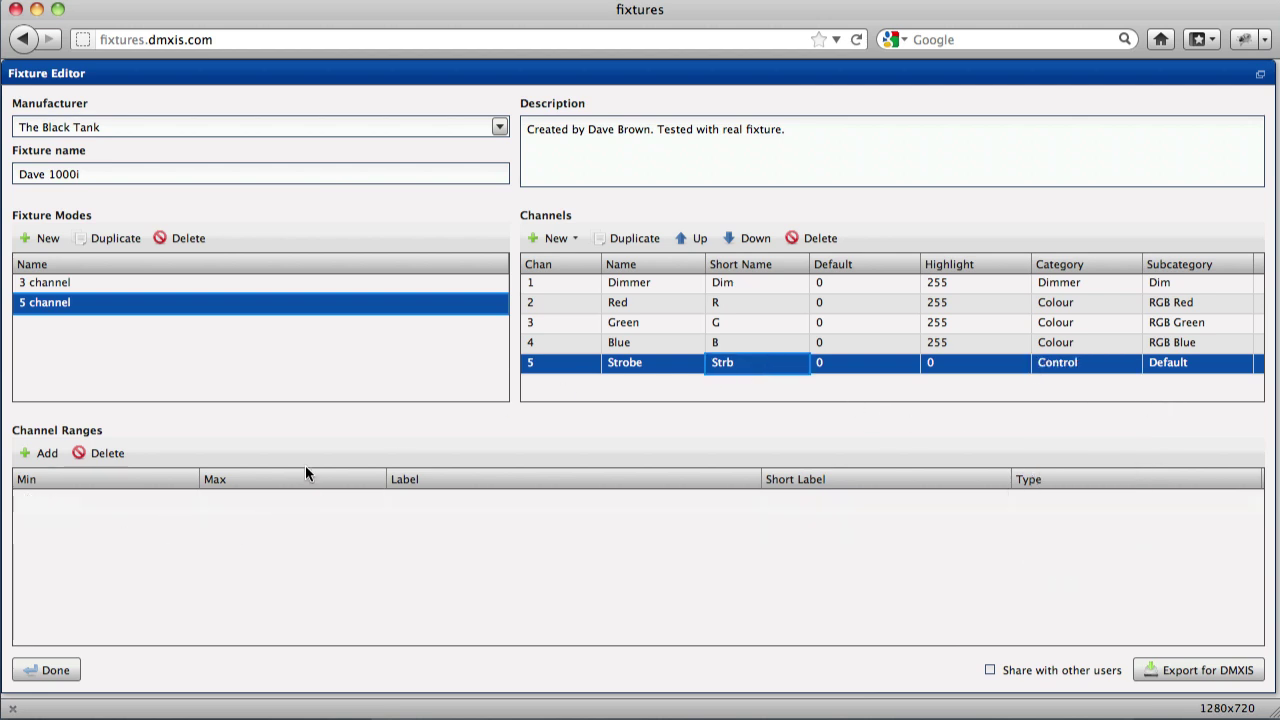
pyautogui.click(573, 358)
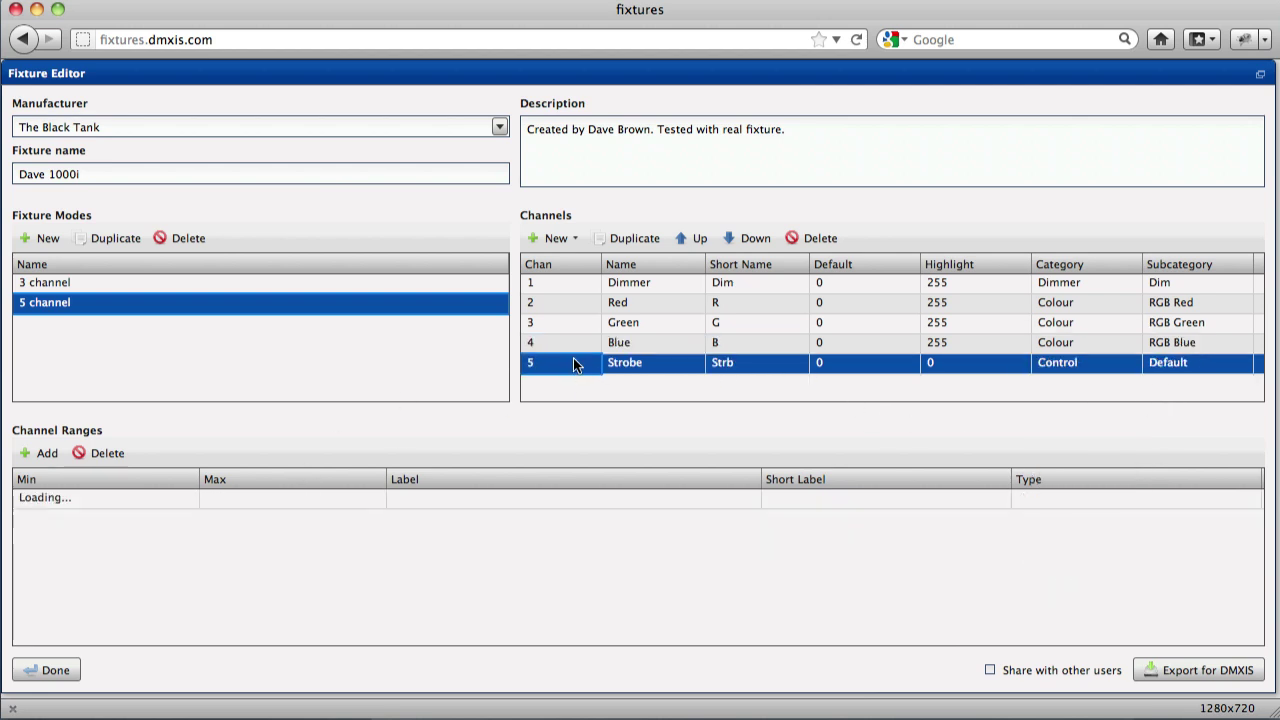
# Add a Fixed 0–20 range labelled 'Strobe OFF', short label 'OFF'.
pyautogui.click(34, 455)
pyautogui.doubleClick(209, 503)
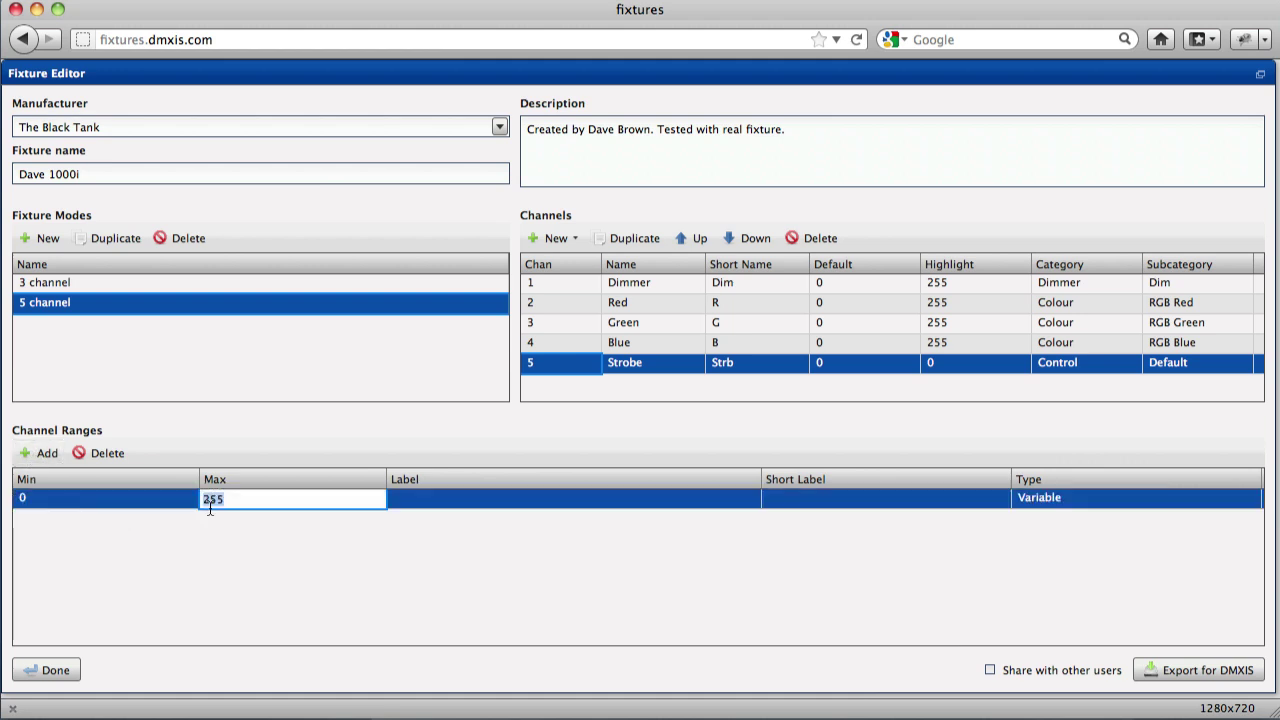
pyautogui.write('20')
pyautogui.press('Tab')
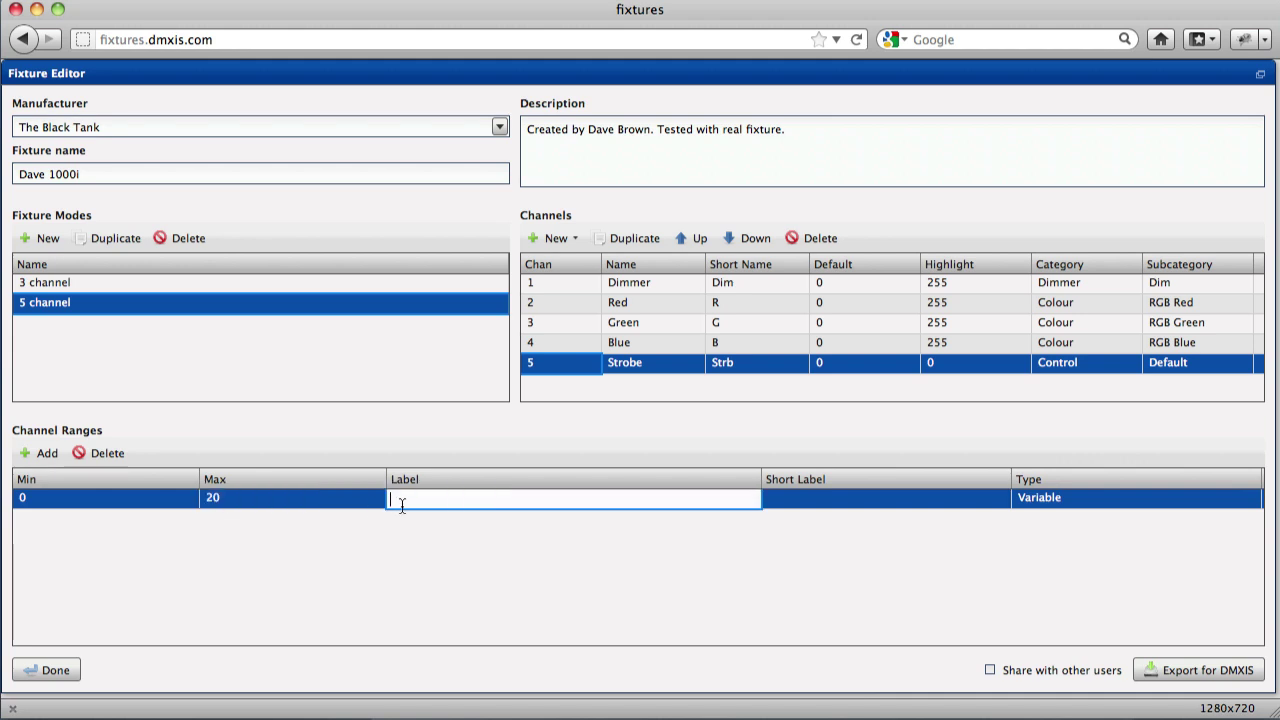
pyautogui.click(1036, 500)
pyautogui.click(1036, 500)
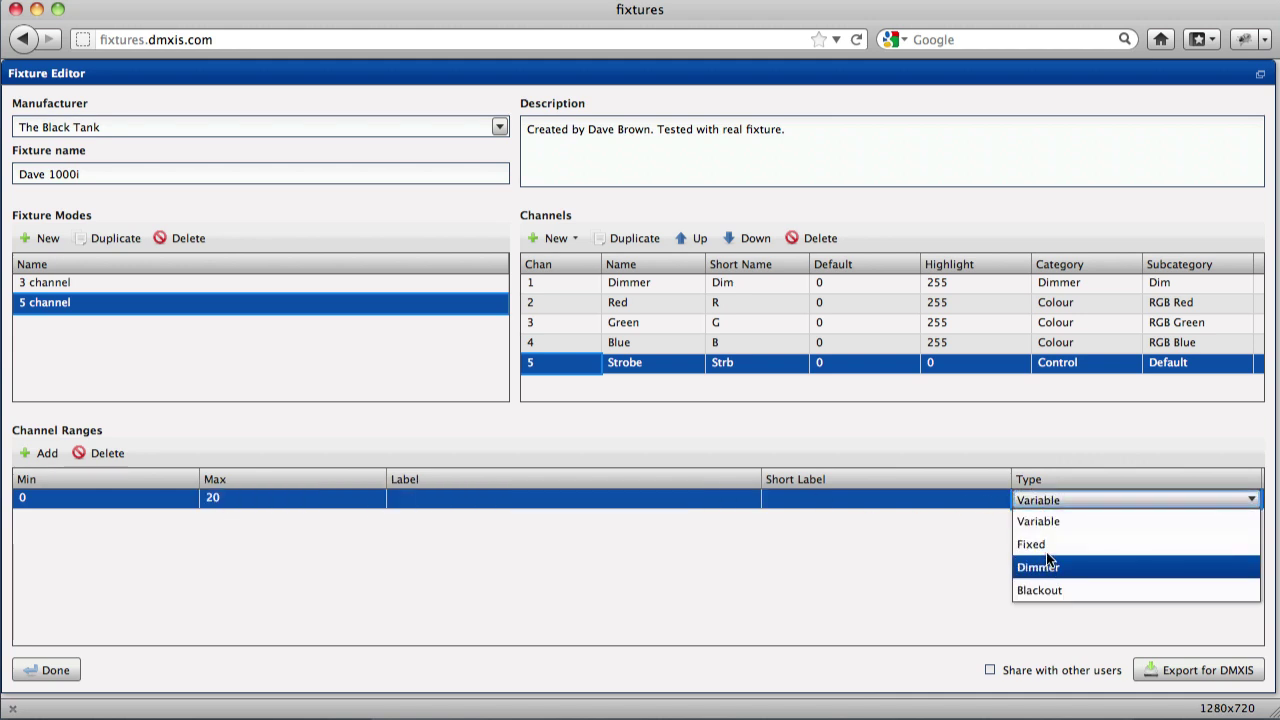
pyautogui.click(1040, 545)
pyautogui.click(410, 497)
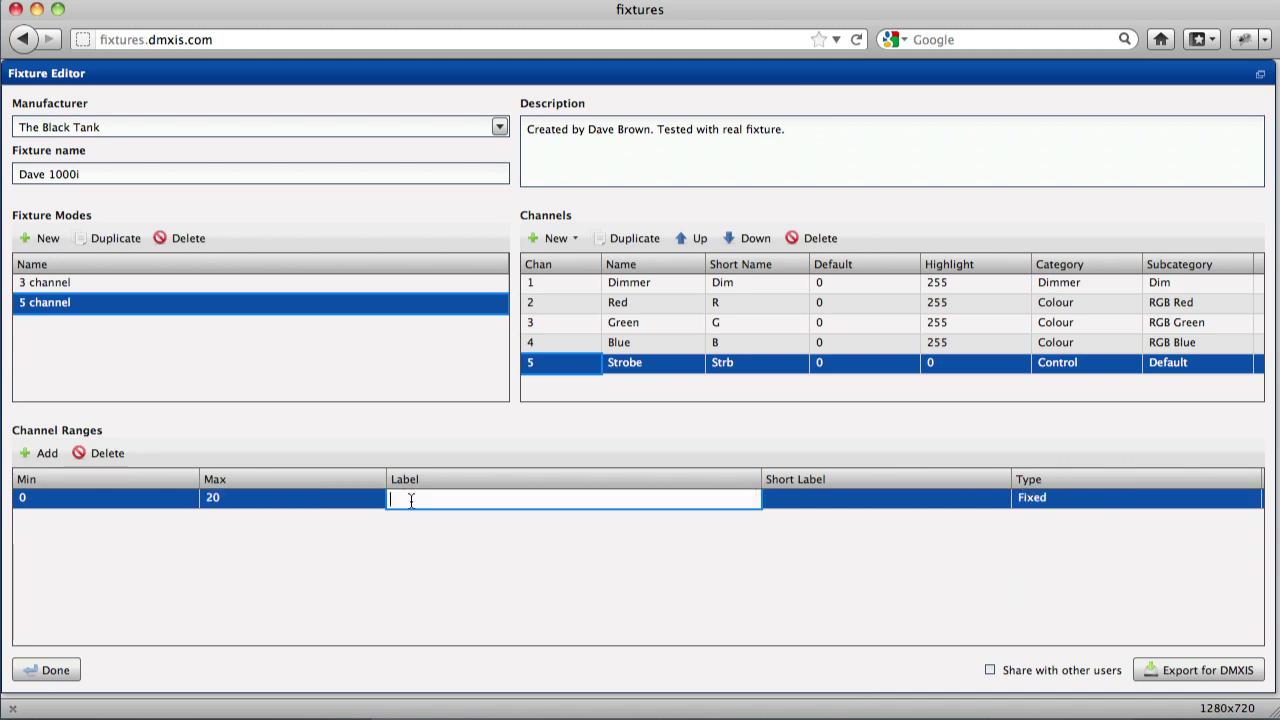
pyautogui.write('Strobe OFF')
pyautogui.press('Tab')
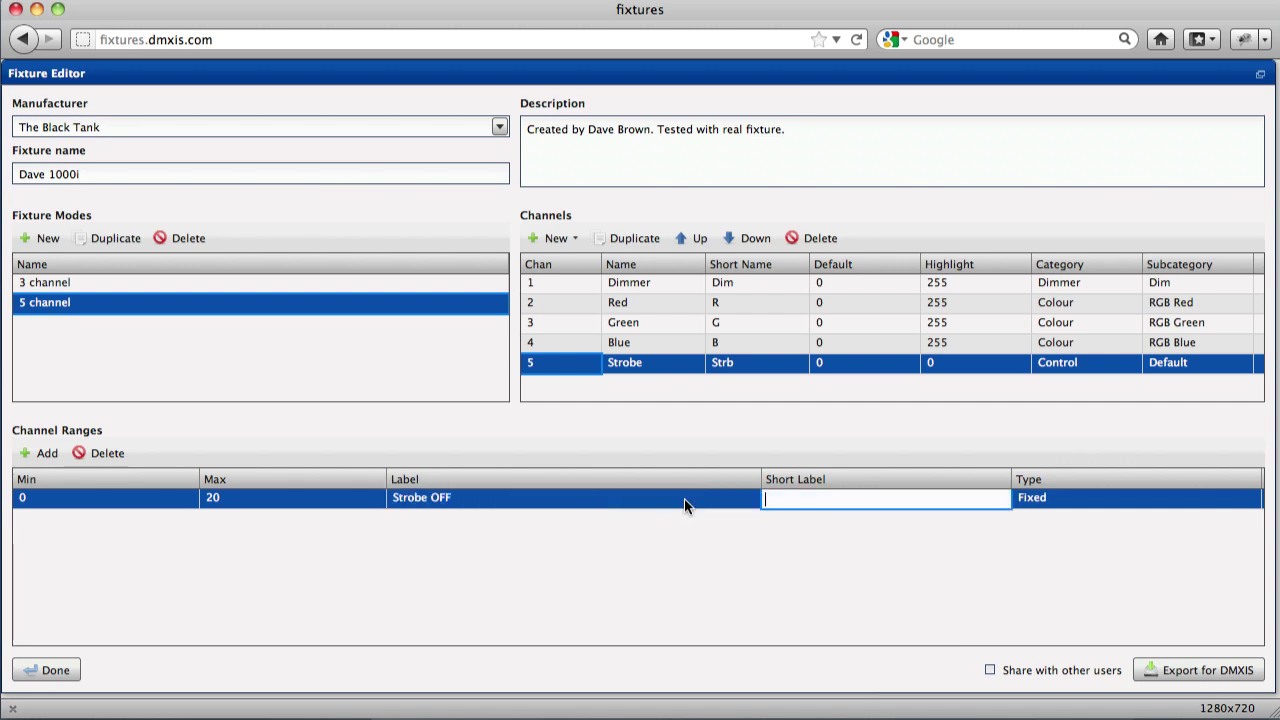
pyautogui.write('OFF')
pyautogui.press('Tab')
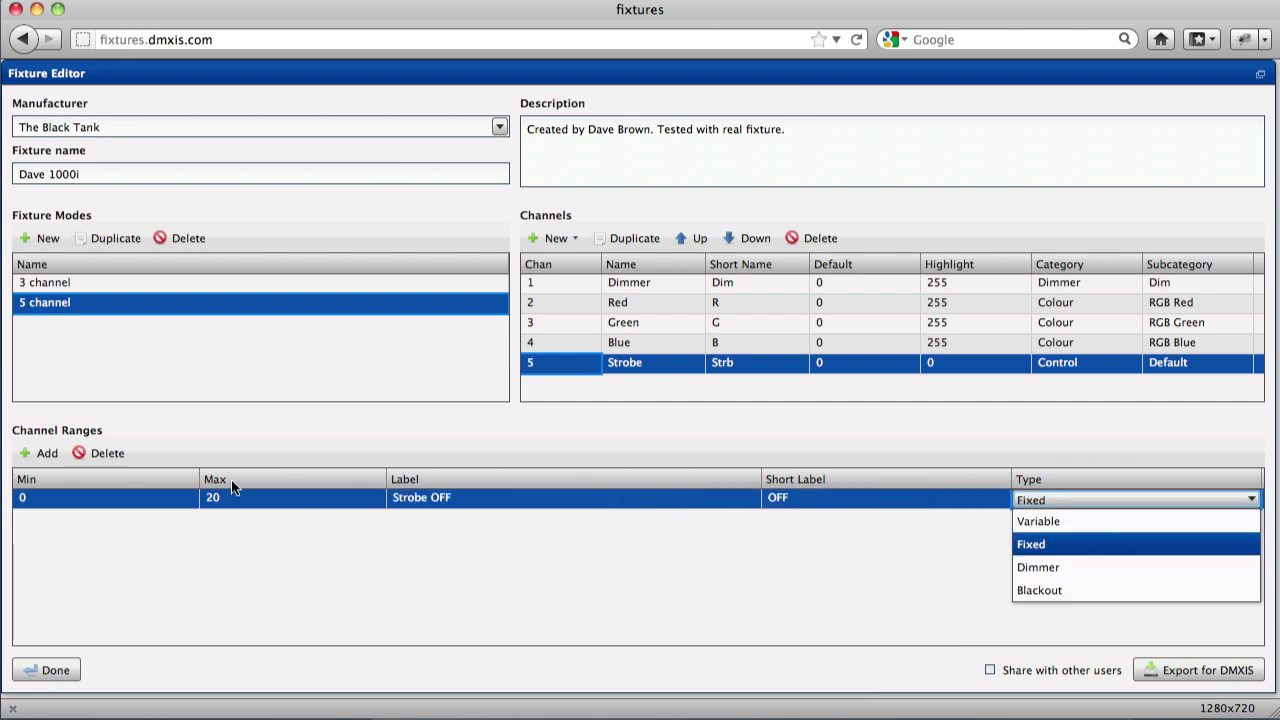
# Add a Variable 21–255 range labelled 'Speed', short label 'Spd'.
pyautogui.click(114, 557)
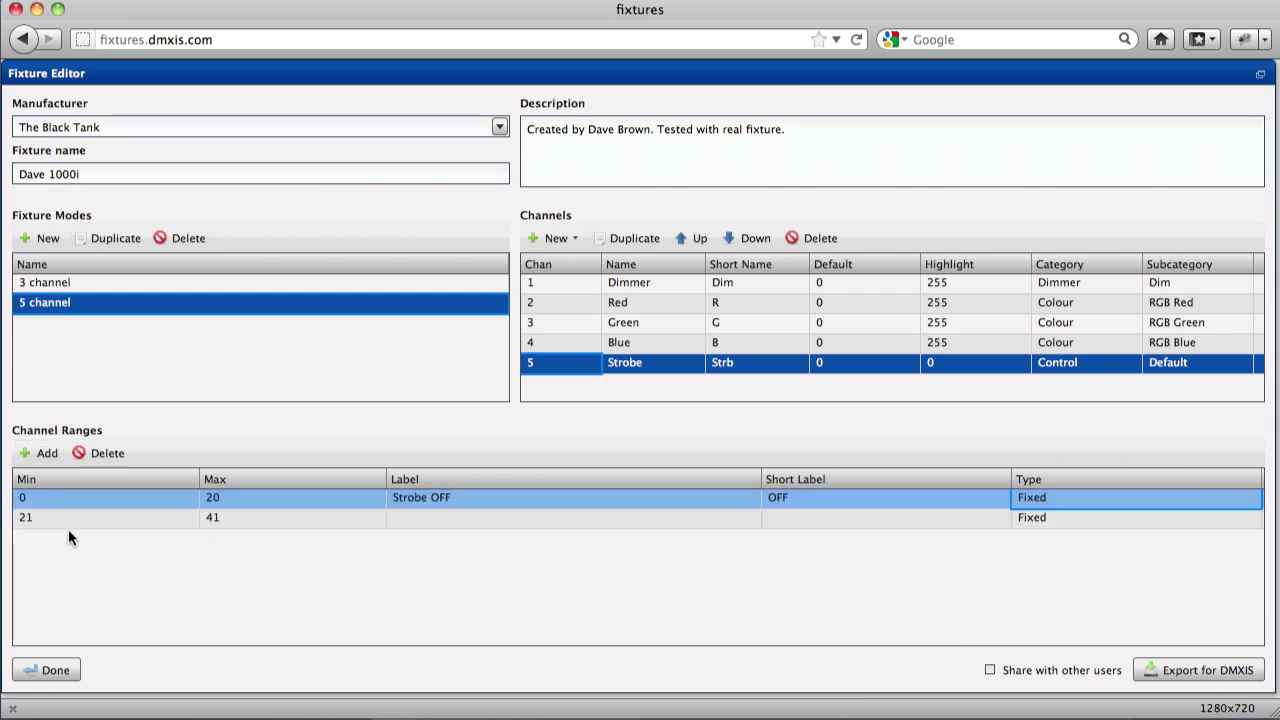
pyautogui.doubleClick(240, 520)
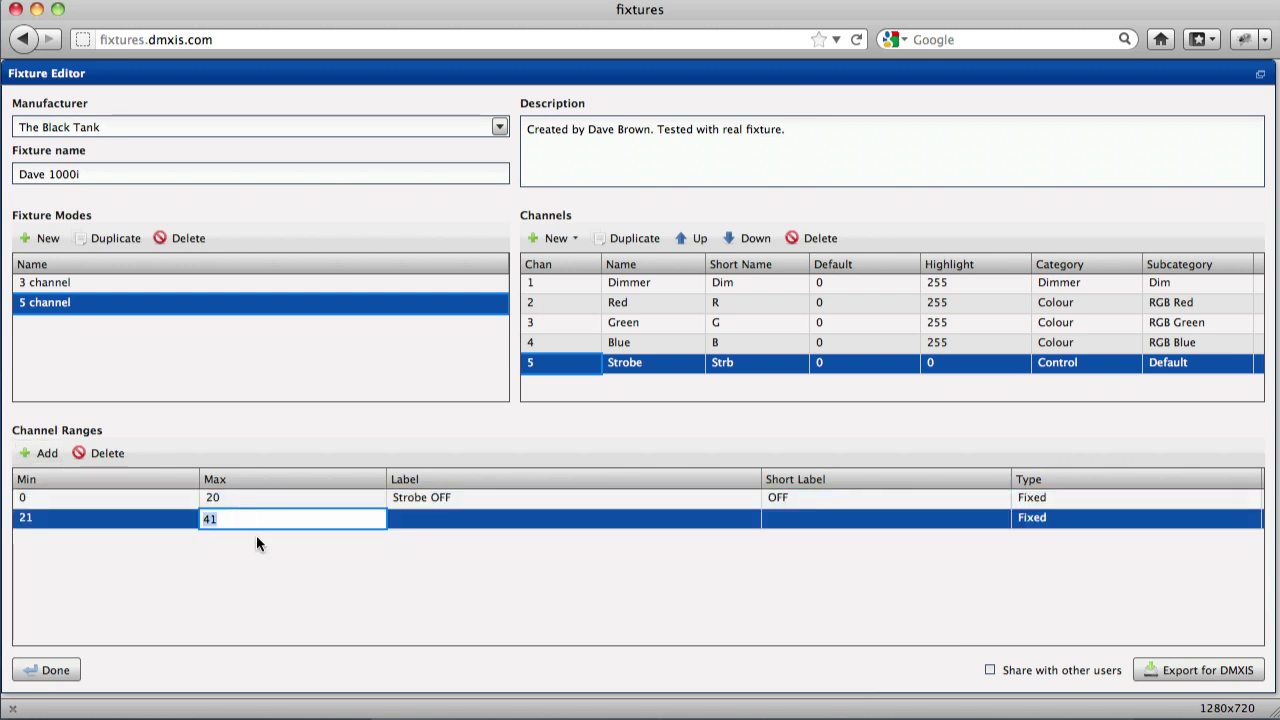
pyautogui.write('255')
pyautogui.click(434, 517)
pyautogui.click(433, 517)
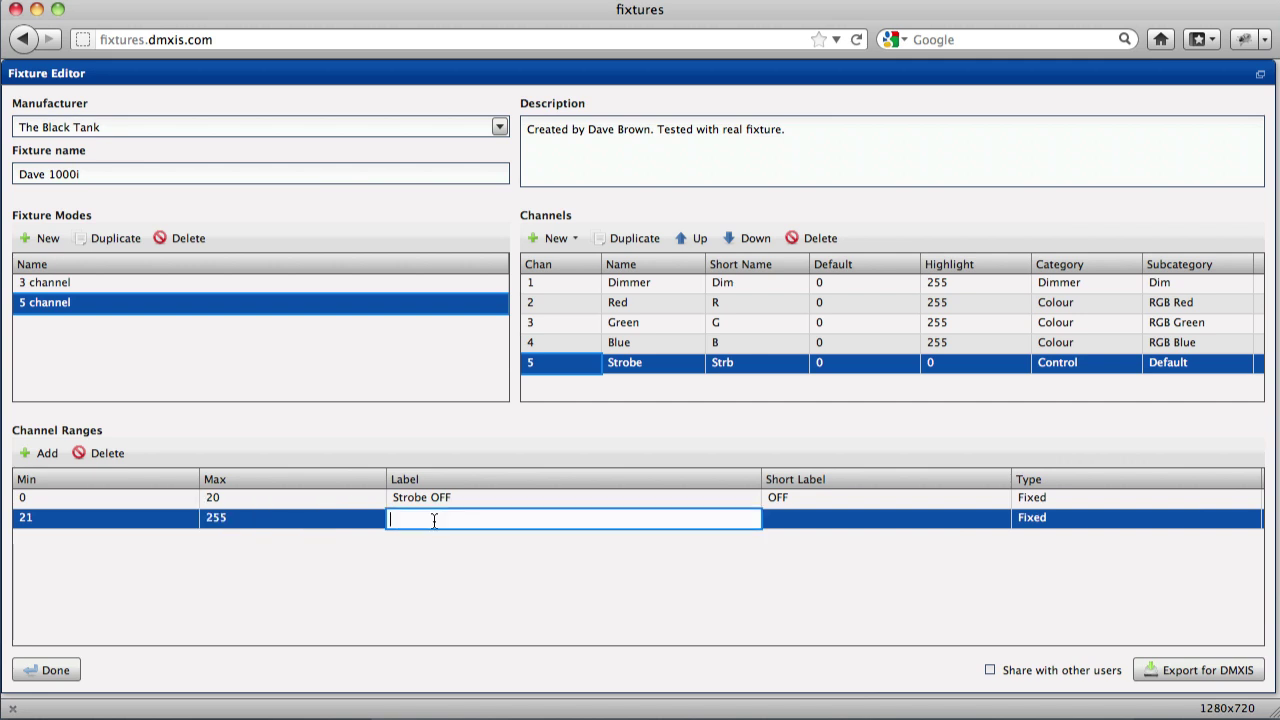
pyautogui.write('Speed')
pyautogui.click(805, 522)
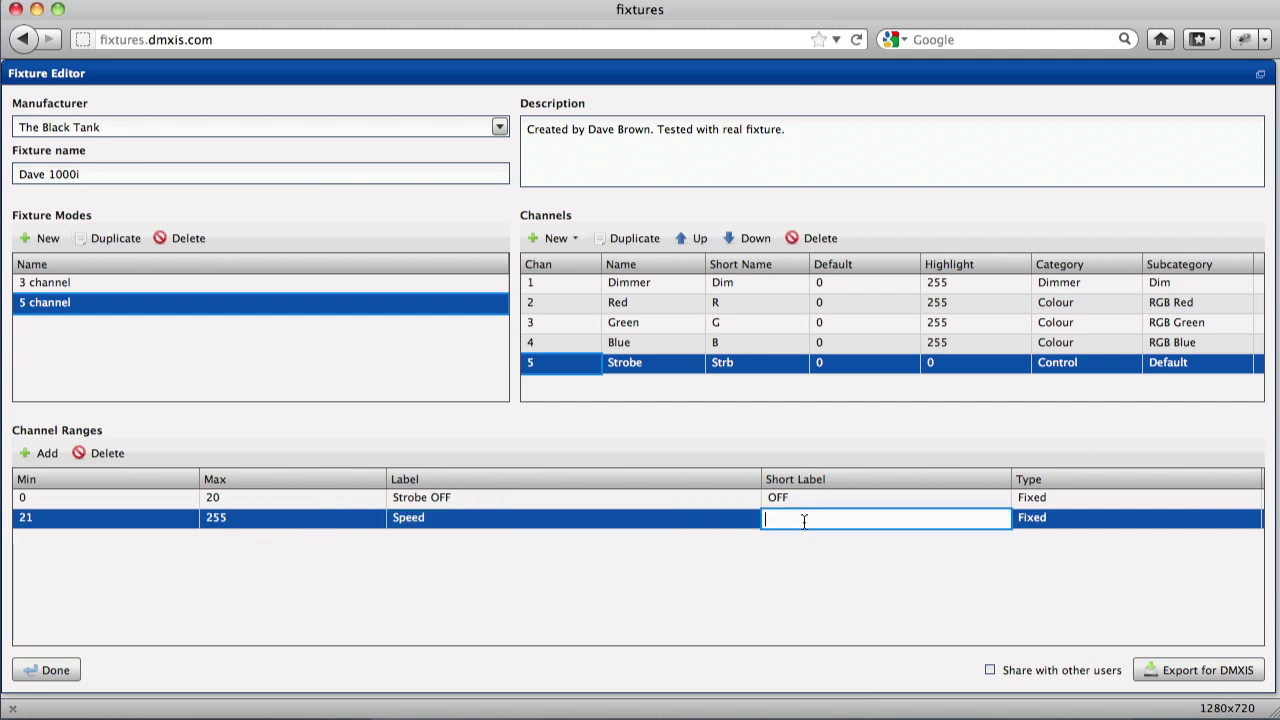
pyautogui.write('Spd')
pyautogui.press('Tab')
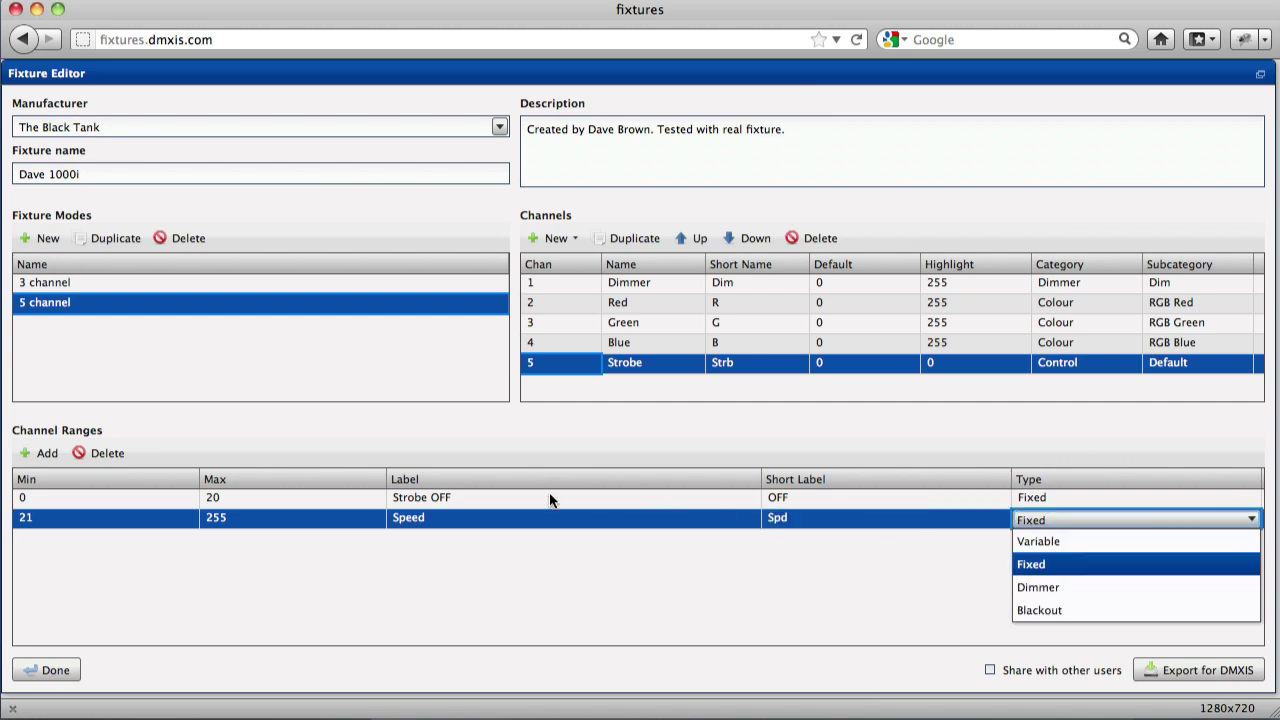
pyautogui.click(1049, 541)
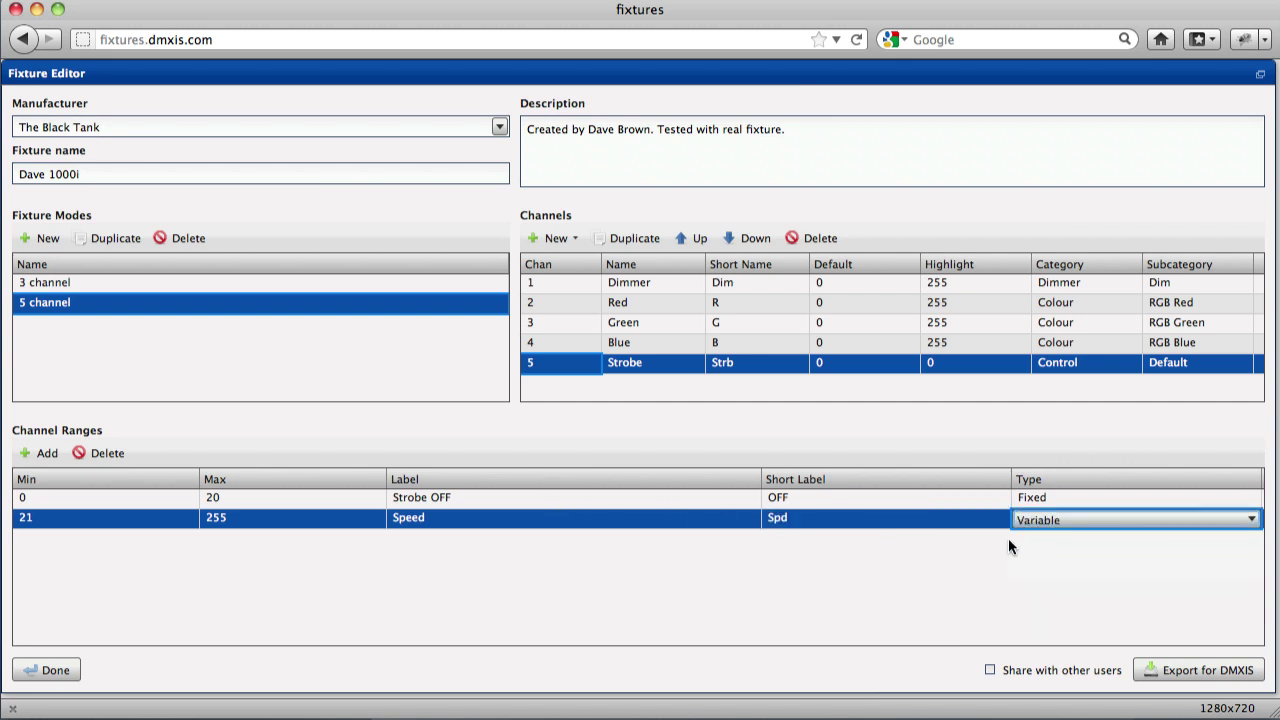
pyautogui.click(280, 500)
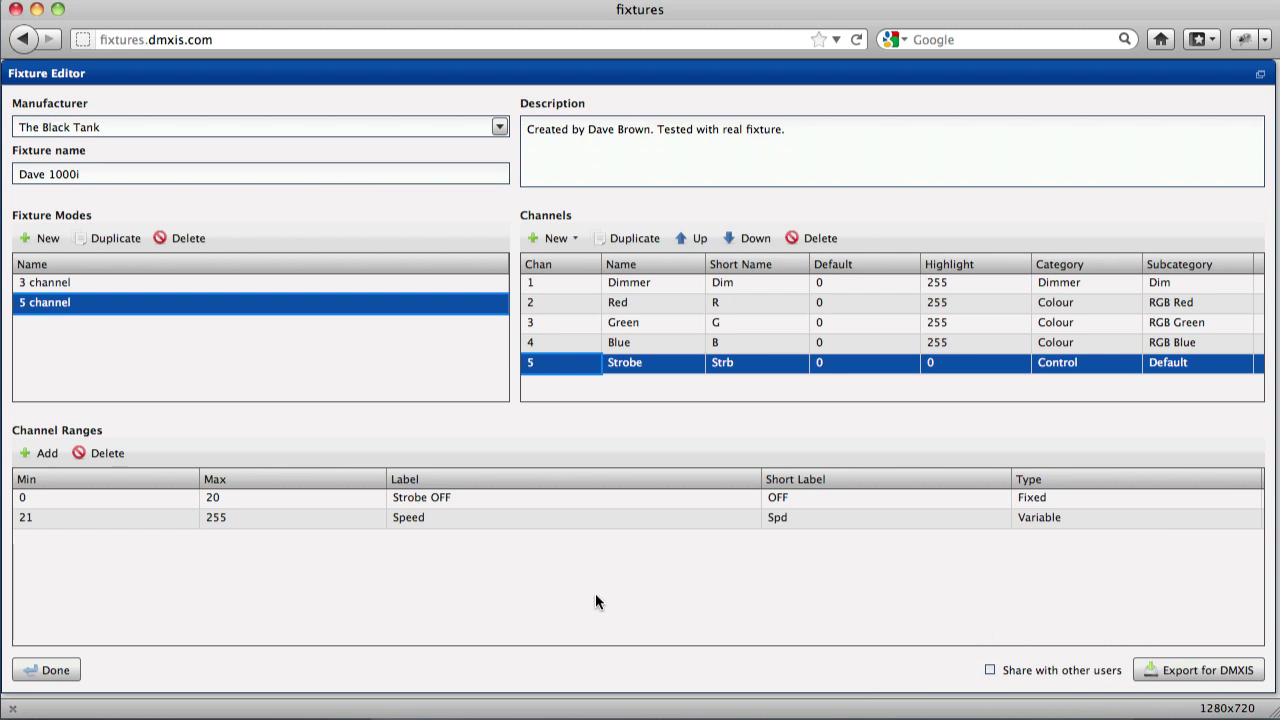
pyautogui.click(1206, 677)
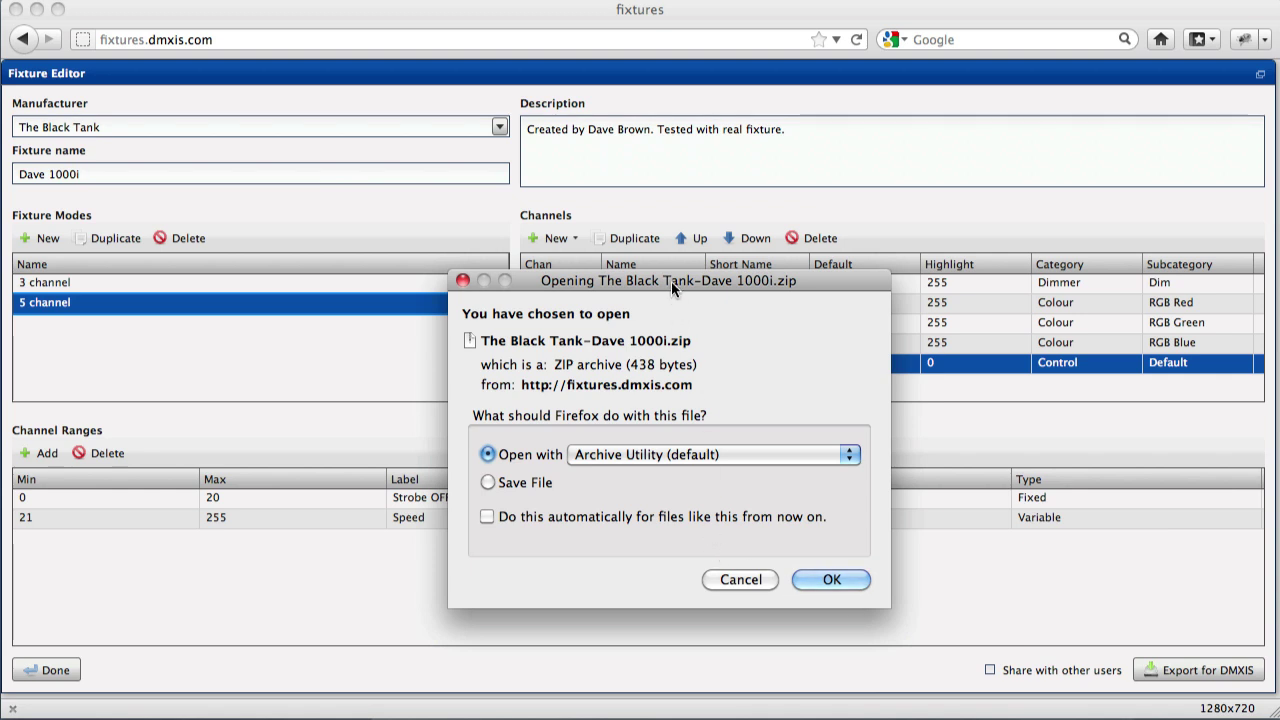
pyautogui.moveTo(671, 281); pyautogui.dragTo(647, 224)
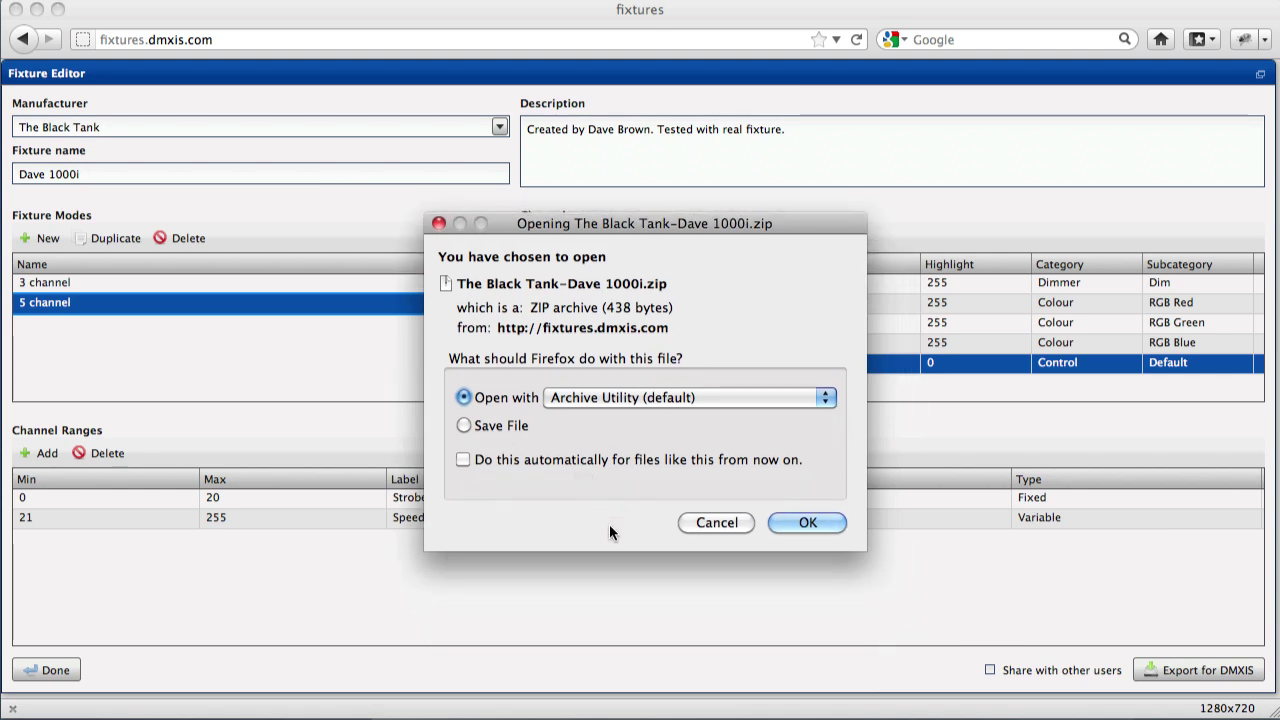
pyautogui.click(714, 522)
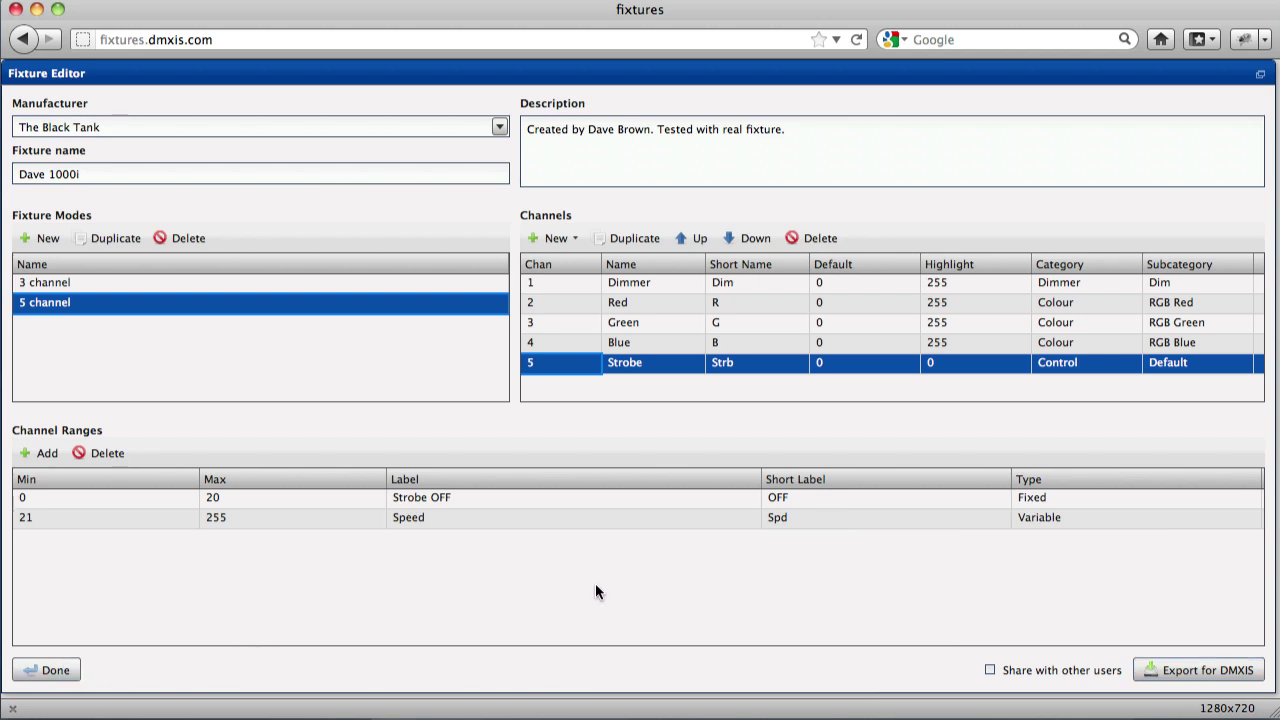
# Share the fixture with other users, finish, and locate Dave 1000i in the public database.
pyautogui.click(989, 670)
pyautogui.click(50, 670)
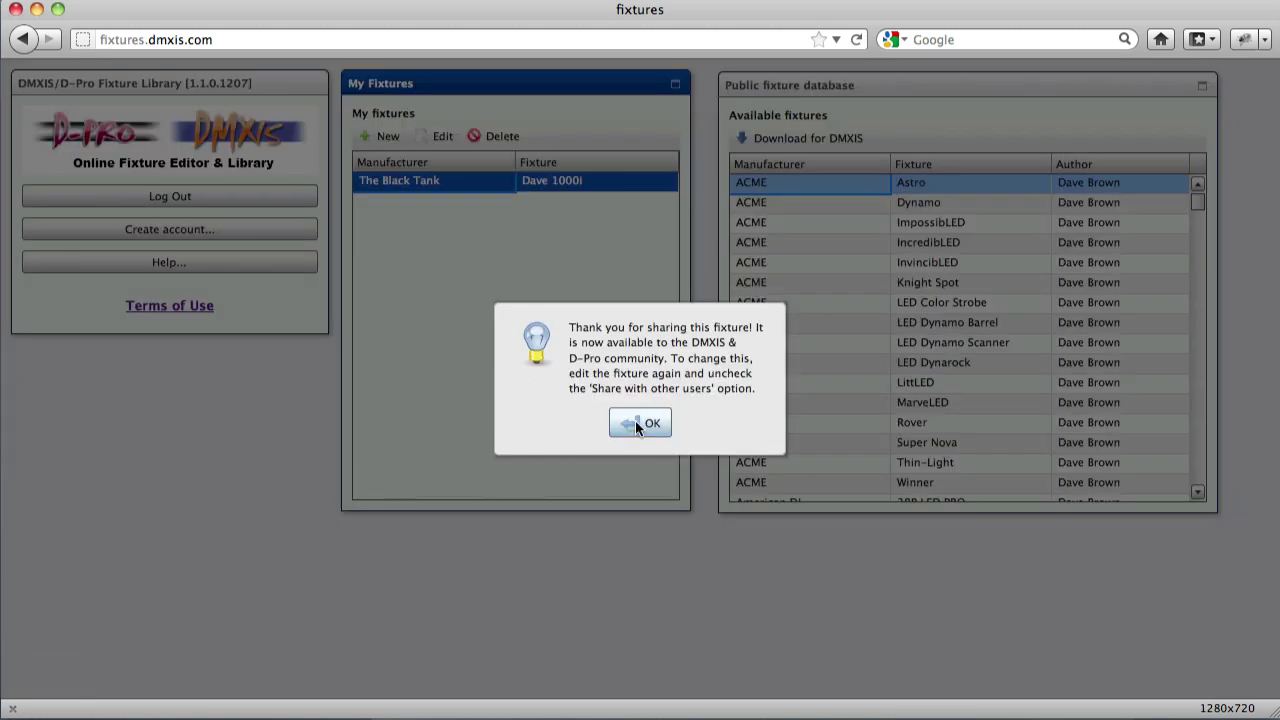
pyautogui.click(636, 423)
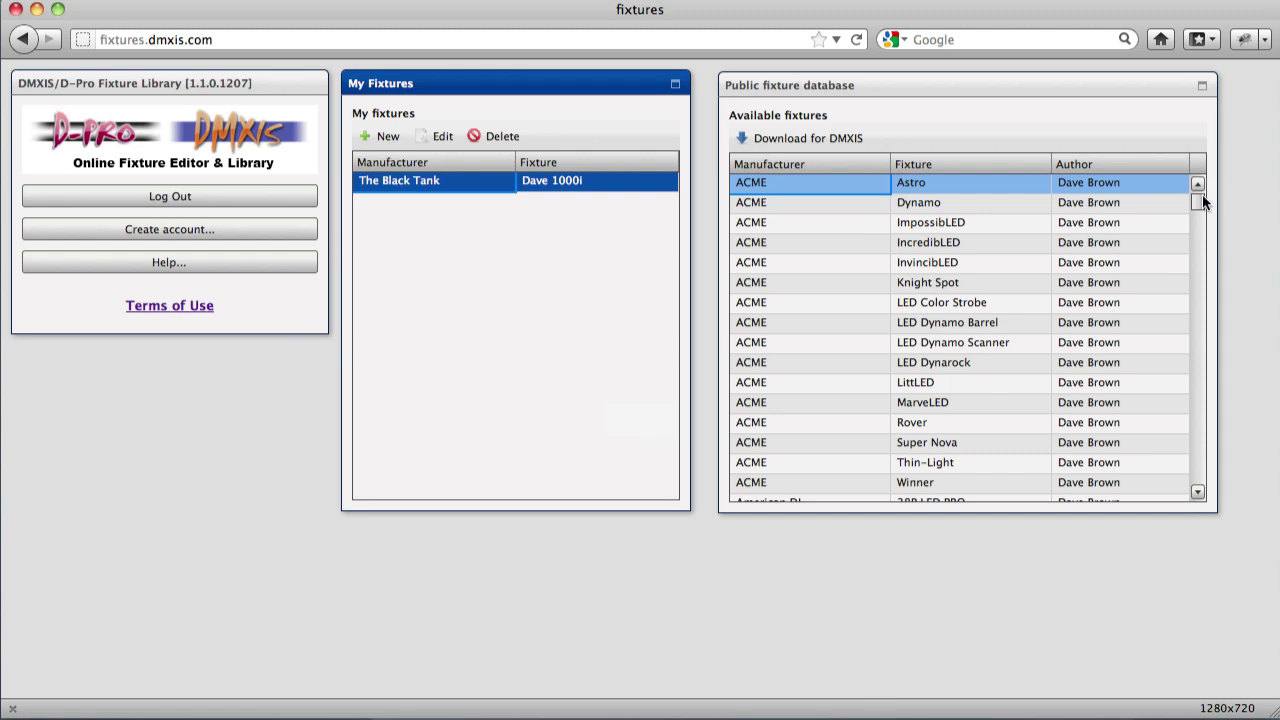
pyautogui.moveTo(1202, 198); pyautogui.dragTo(1209, 474)
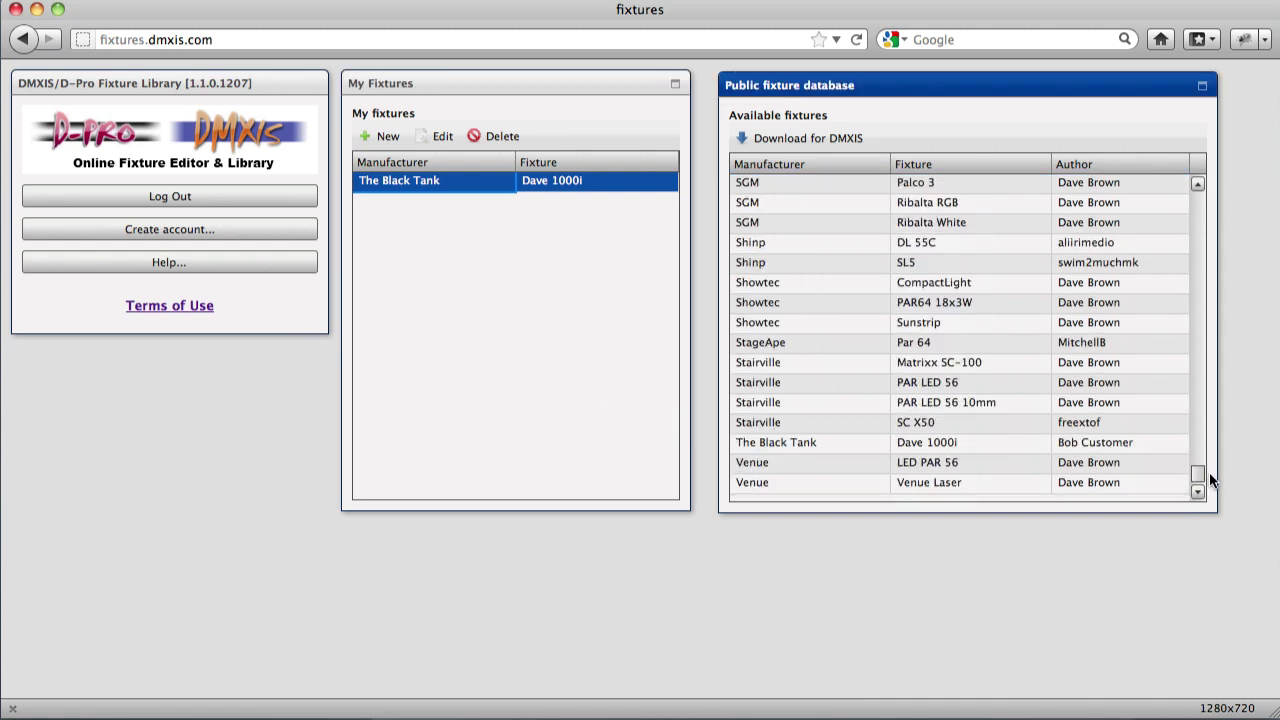
pyautogui.click(820, 447)
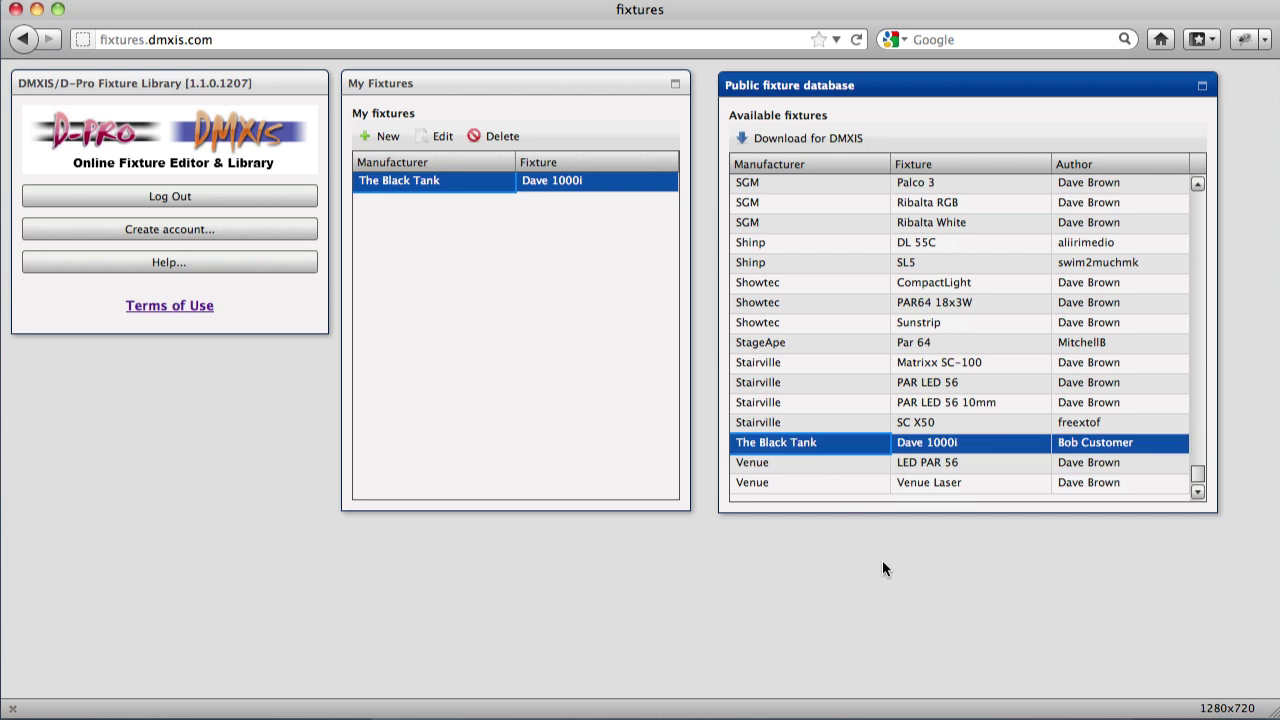